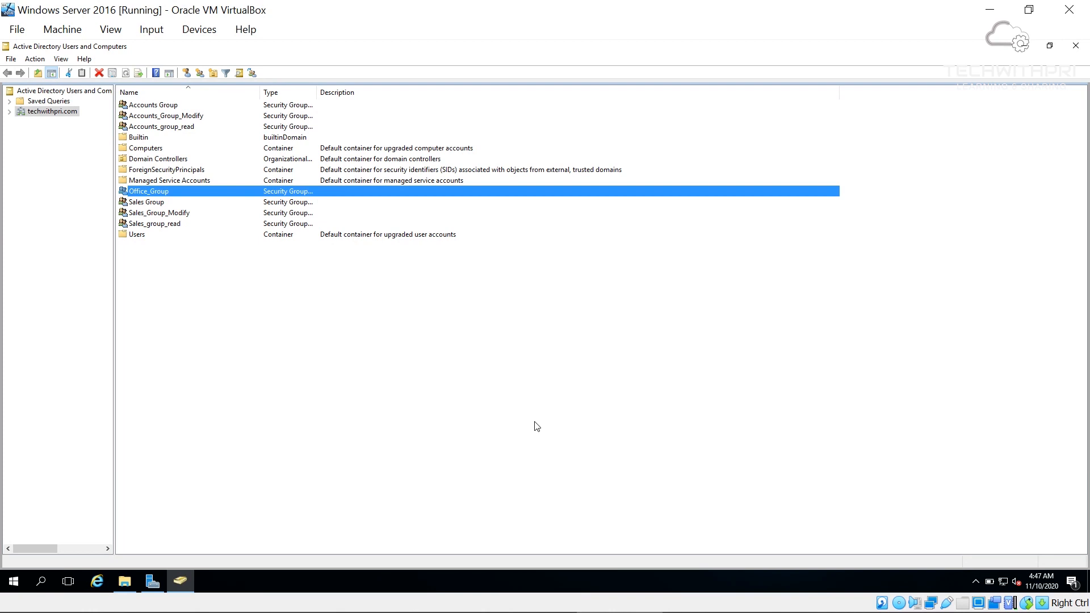
Review the members of Sales Group and Accounts Group, and locate the Accounts_Group_Modify and Accounts_group_read groups
left_click(192, 106)
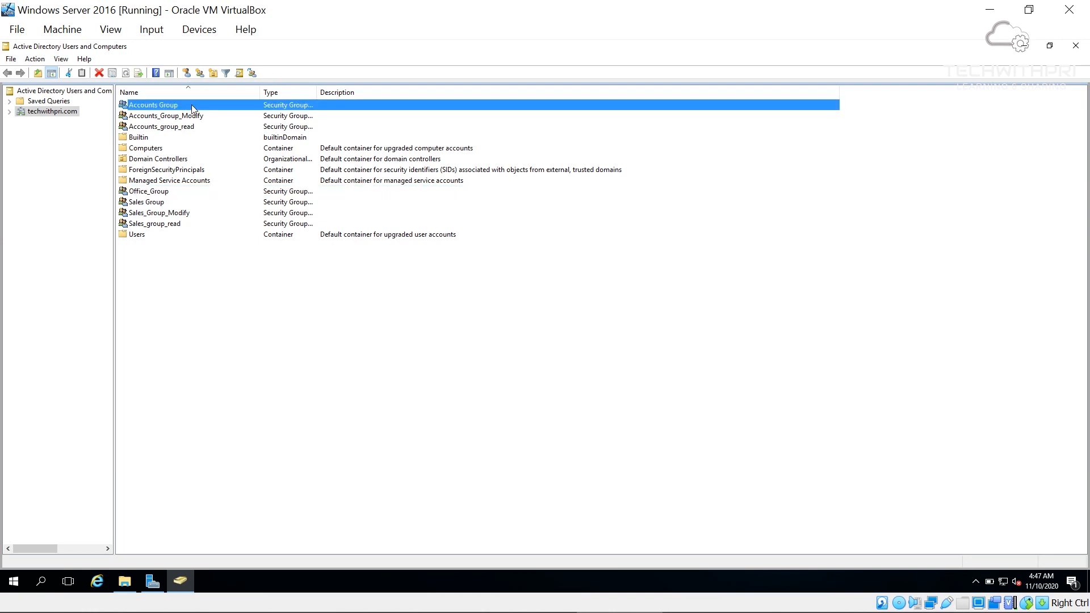
left_click(154, 207)
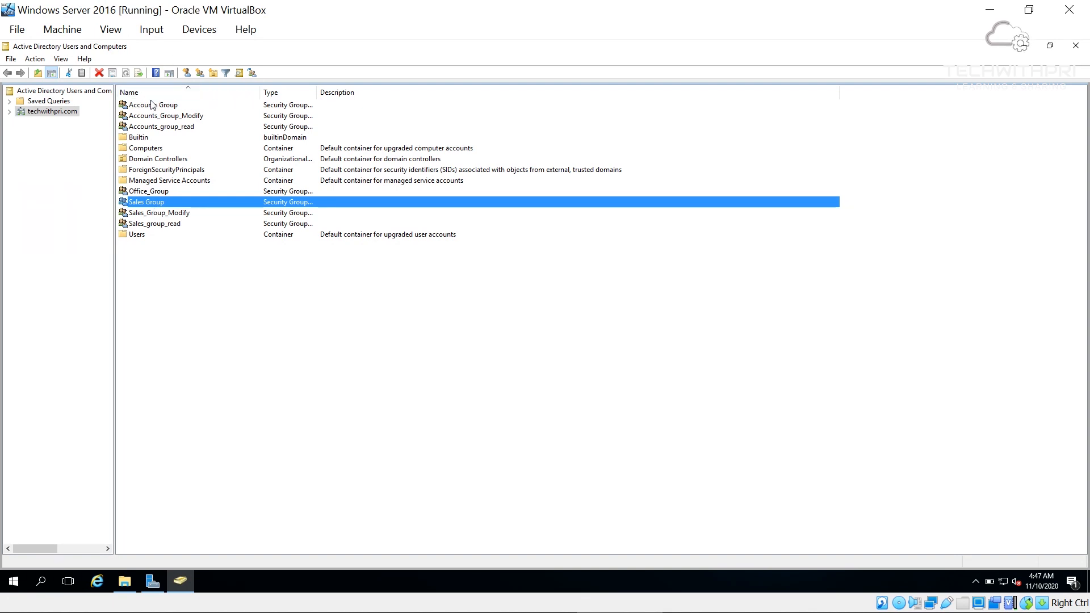
double_click(158, 202)
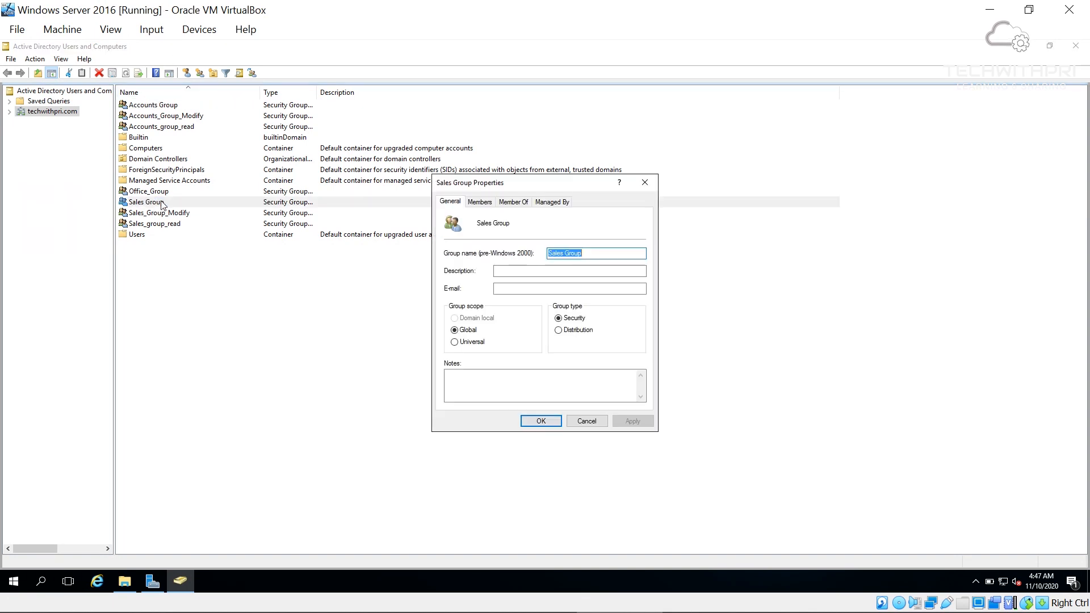
left_click(484, 204)
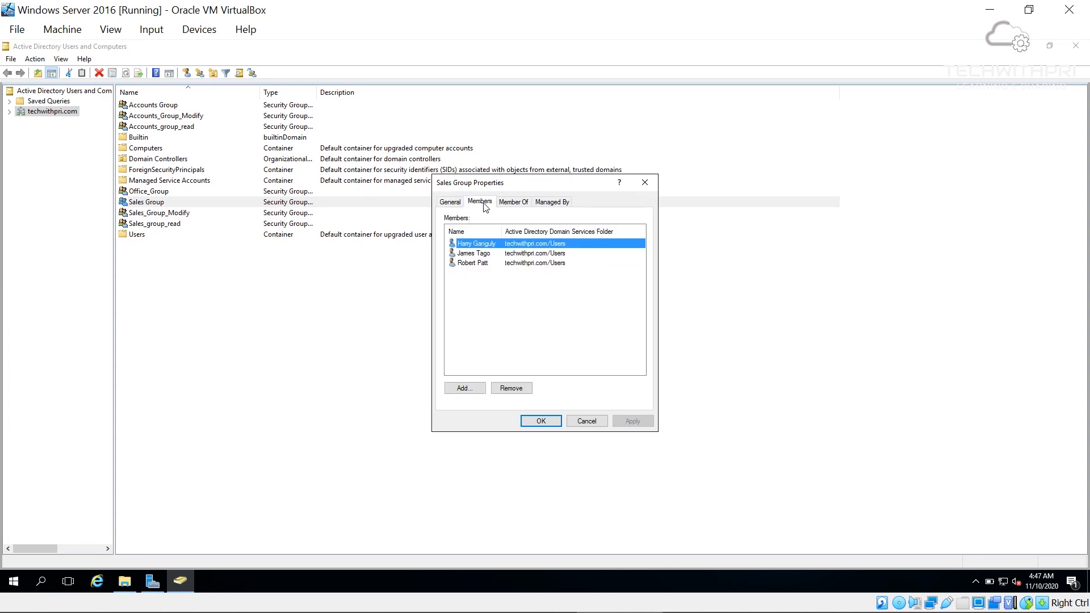
left_click(539, 421)
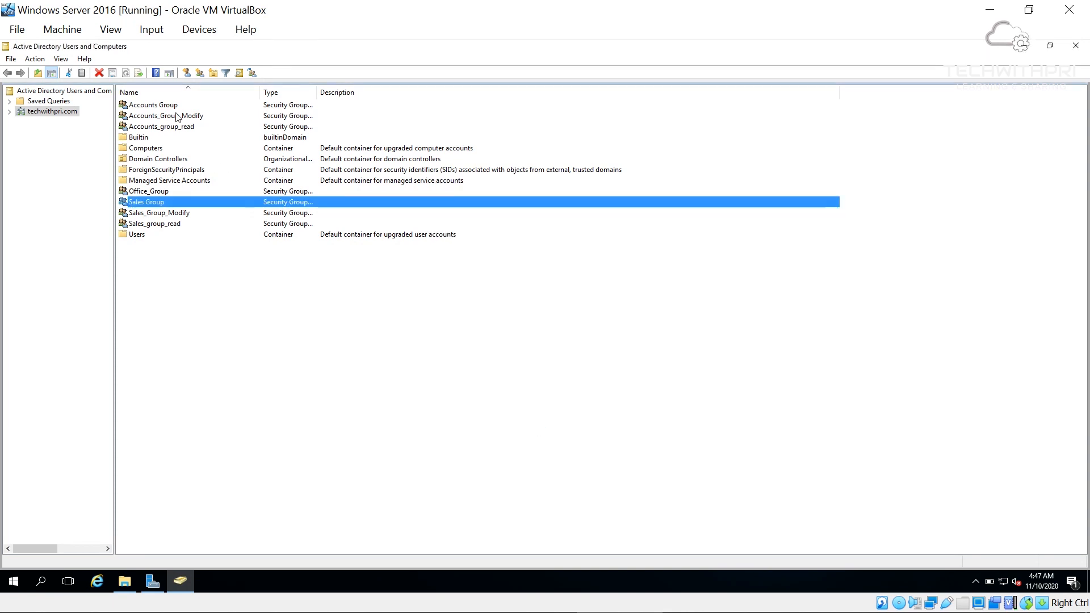
double_click(170, 106)
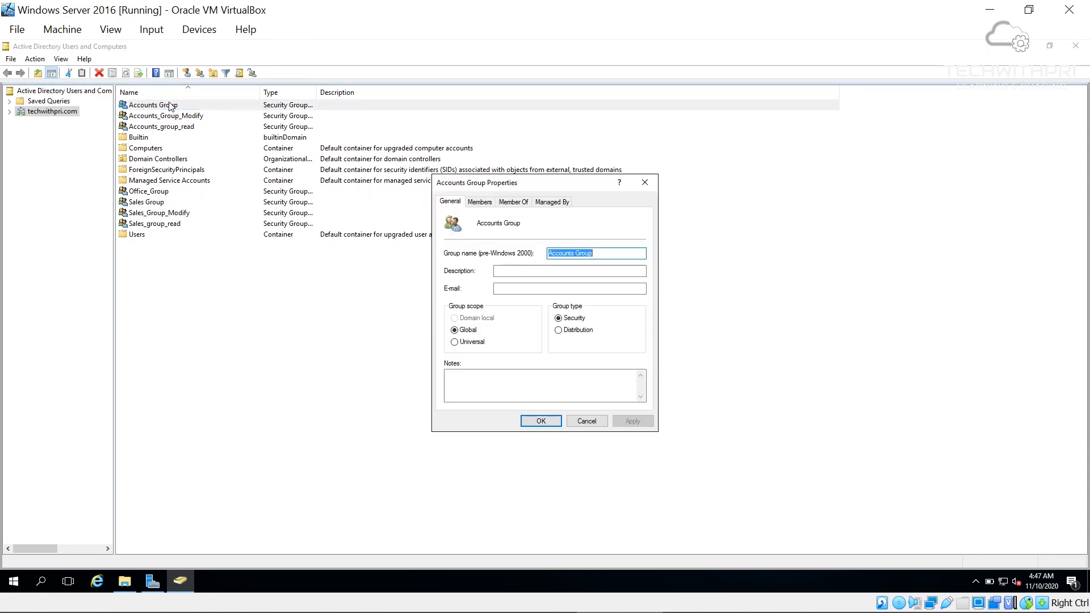
left_click(480, 203)
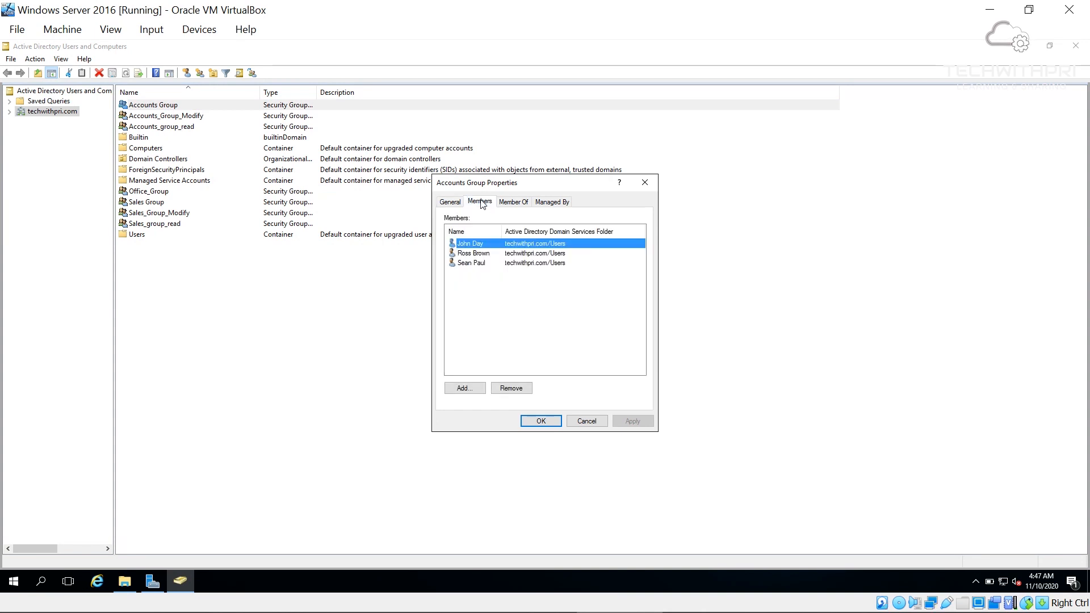
left_click(534, 422)
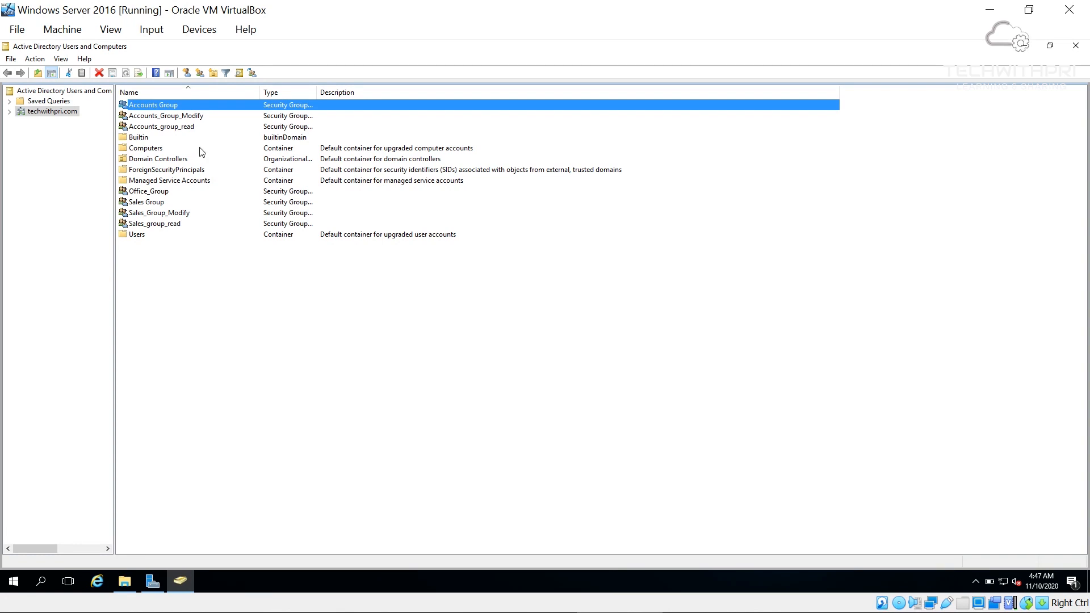
left_click(177, 116)
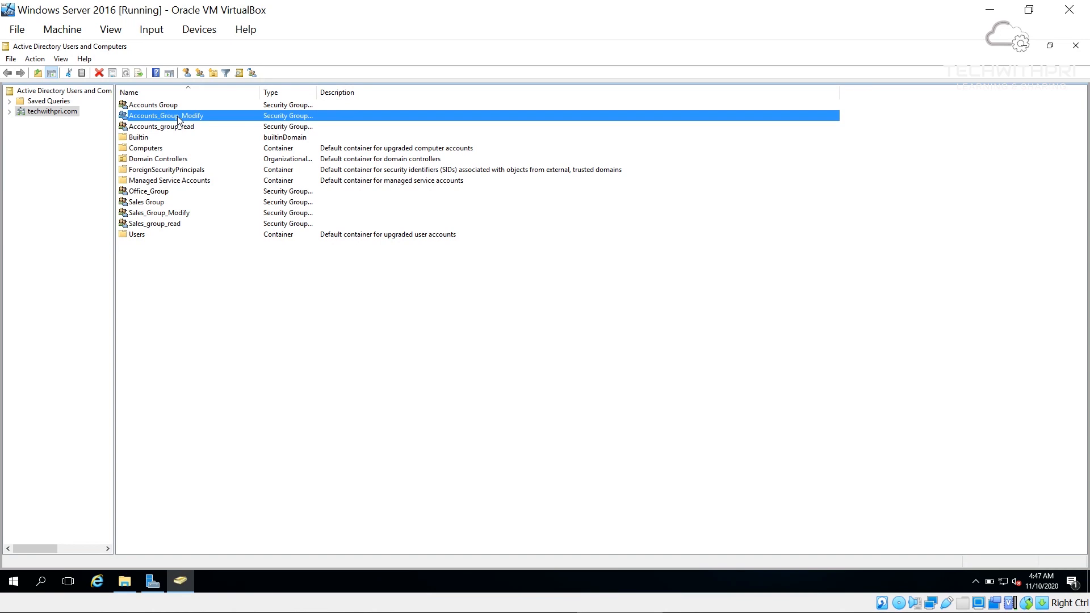
left_click(178, 128)
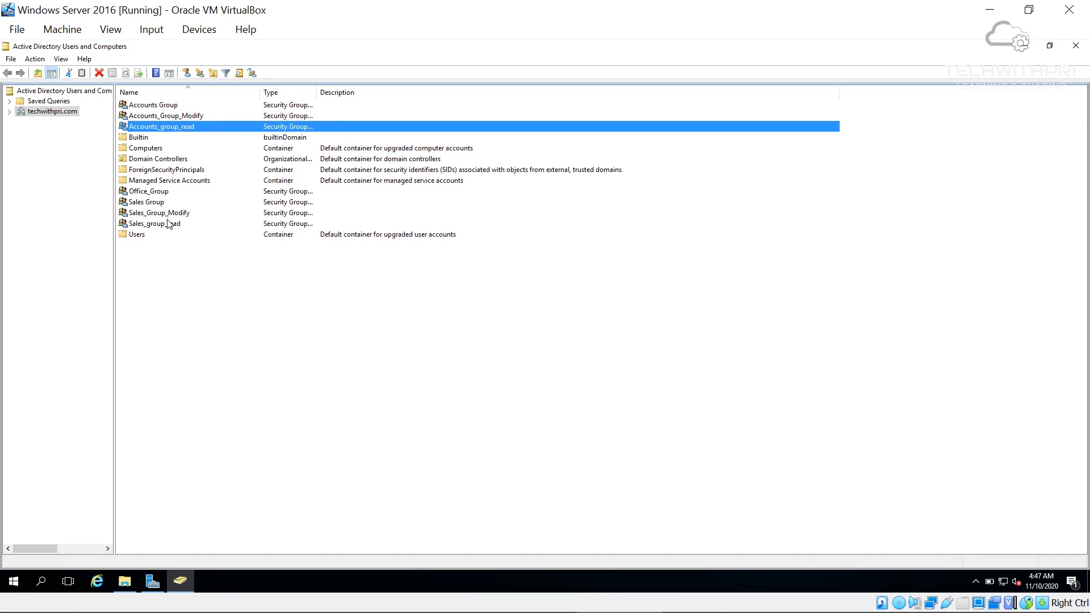
Switch to File Explorer and open Shared_Folder on Local Disk (C:) to locate the Accounts_Document and Sales_Document folders
left_click(117, 591)
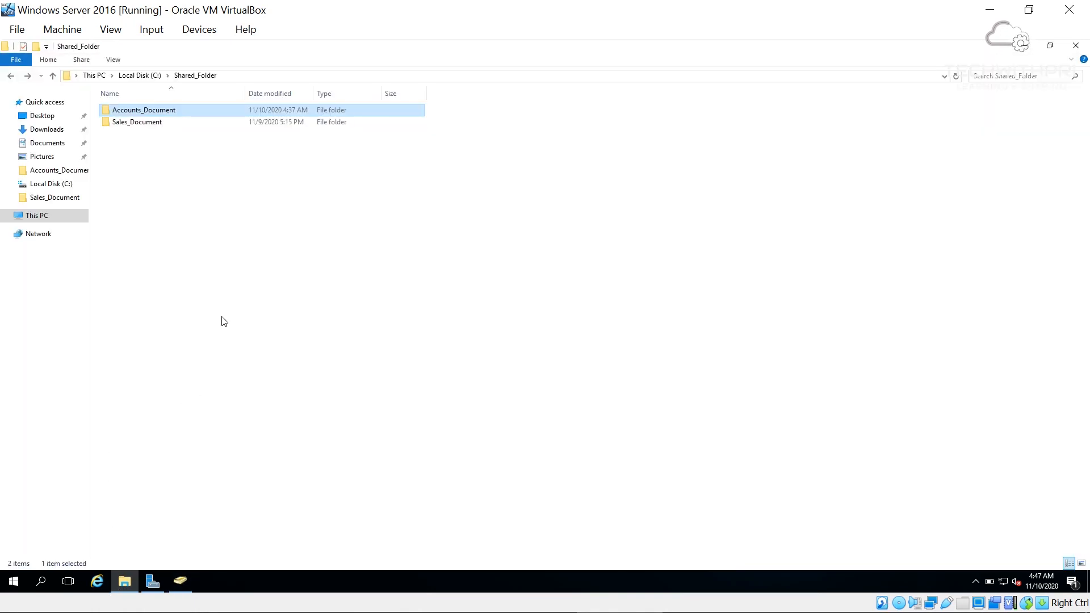
left_click(64, 187)
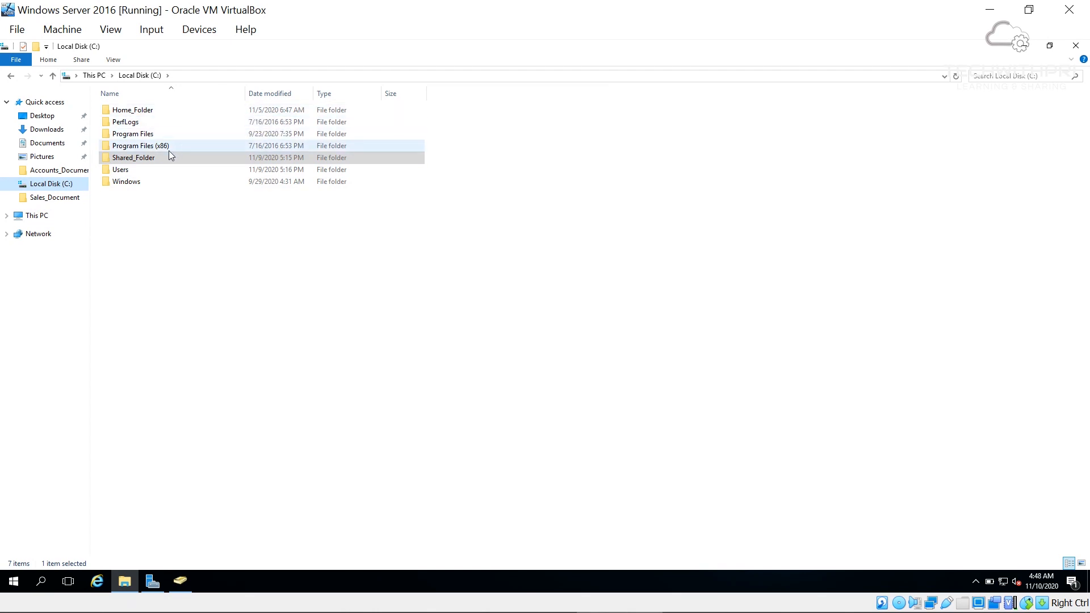
double_click(157, 160)
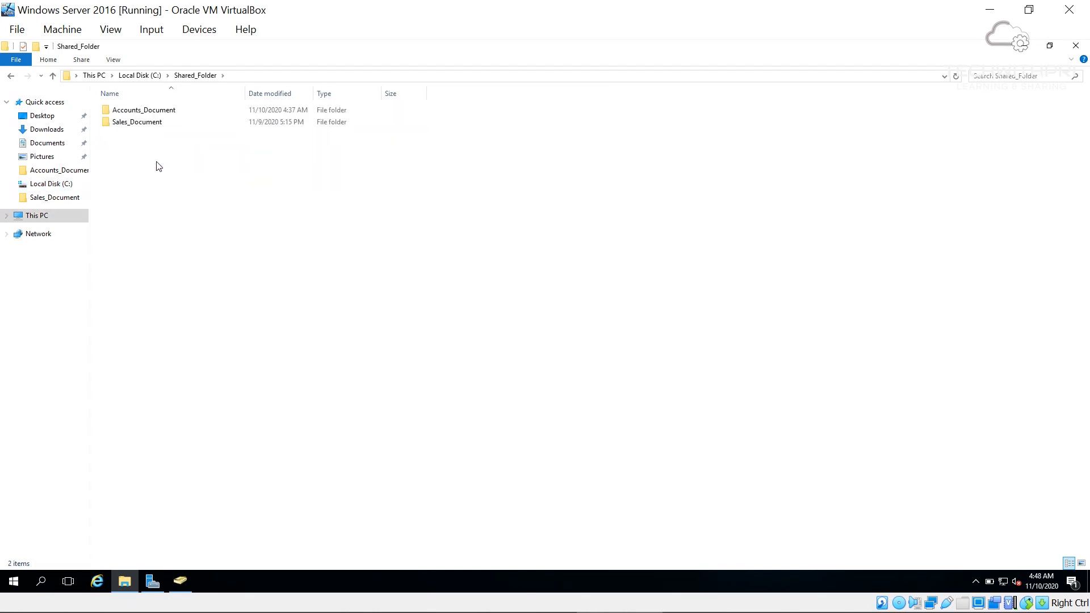
left_click(152, 114)
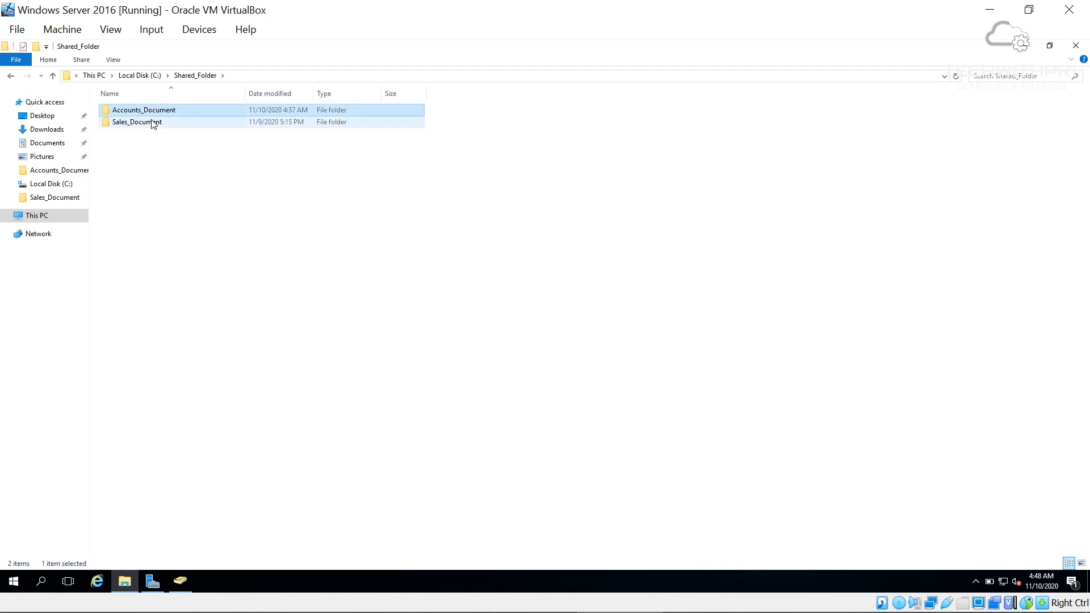
left_click(152, 121)
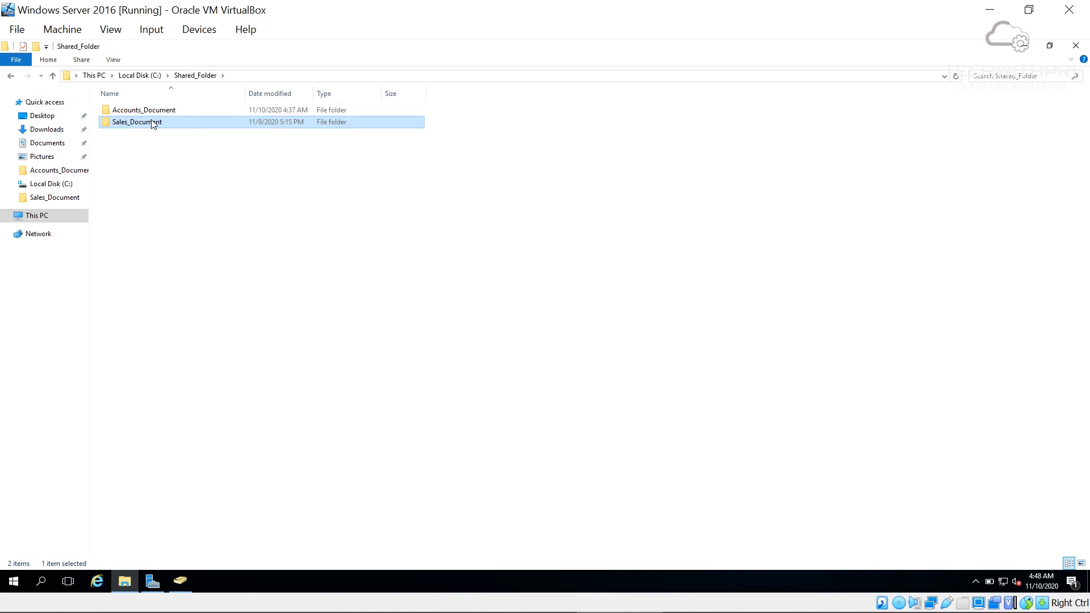
Turn on advanced sharing for the Accounts_Document folder with the share name Accounts_Document
left_click(149, 110)
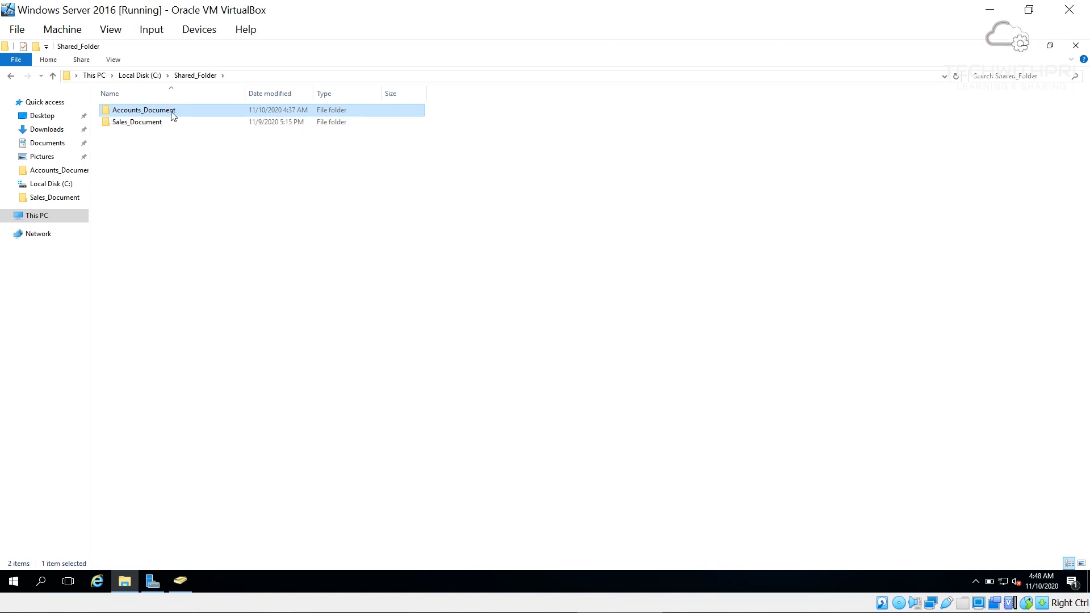
right_click(171, 111)
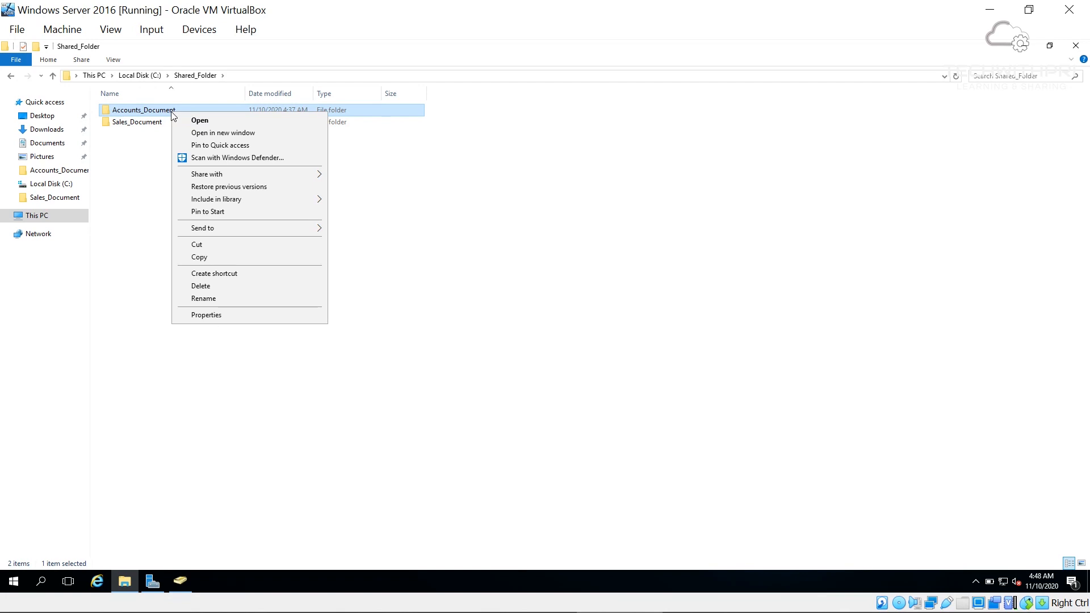
left_click(210, 316)
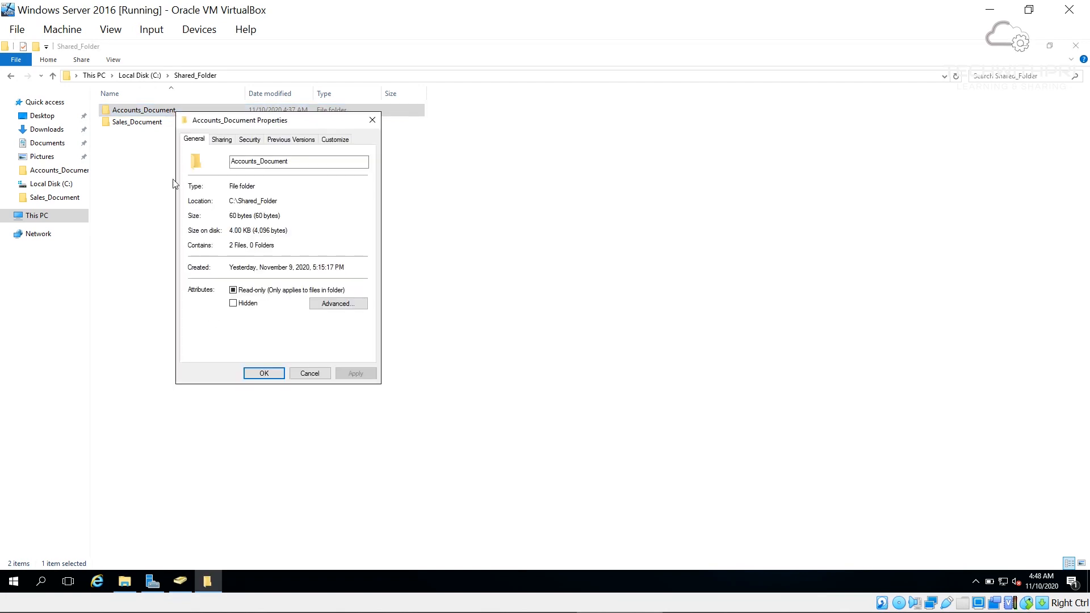
left_click(221, 141)
left_click(227, 273)
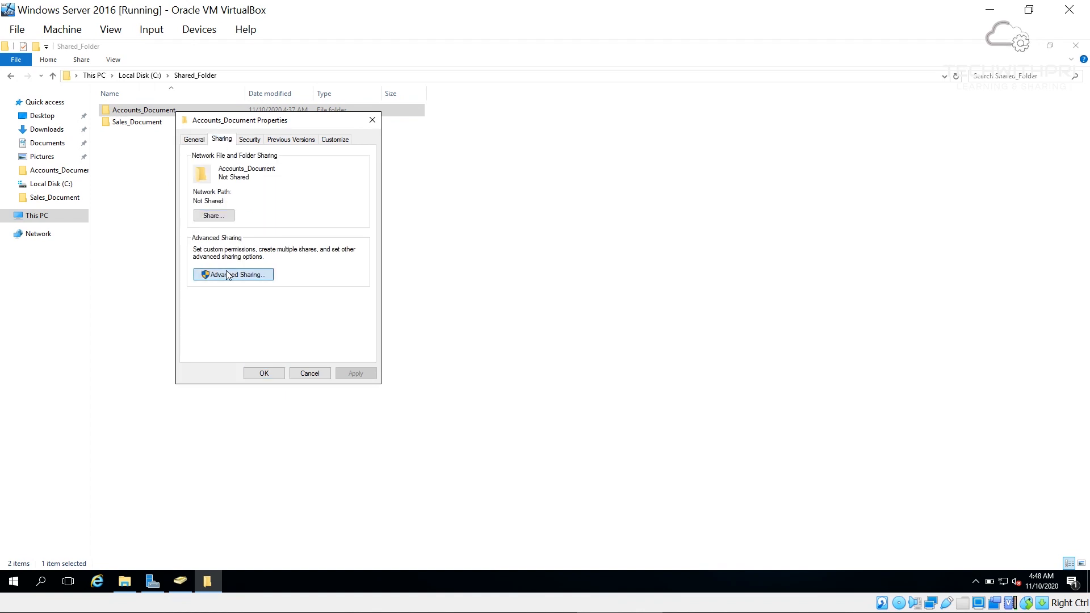
left_click(230, 160)
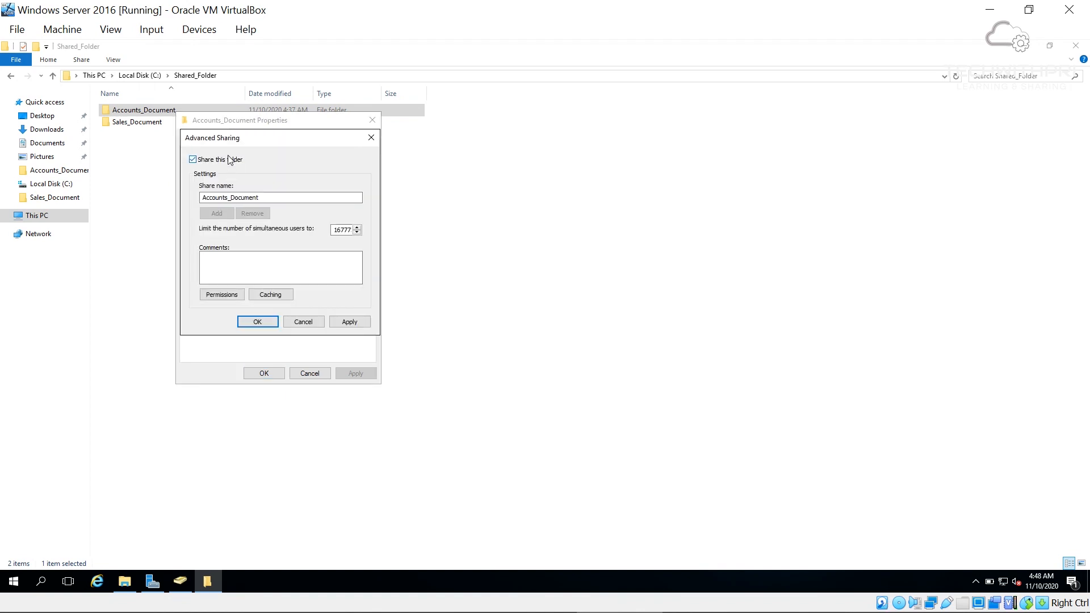
Allow Everyone Full Control in the share permissions of Accounts_Document and apply the sharing settings
left_click(237, 297)
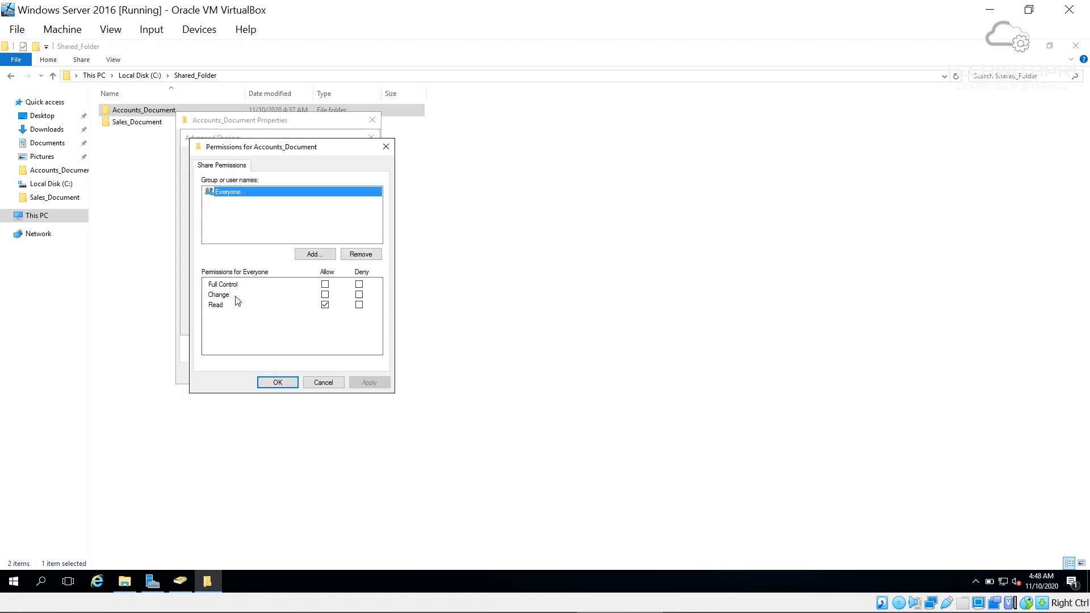
left_click(326, 286)
left_click(359, 380)
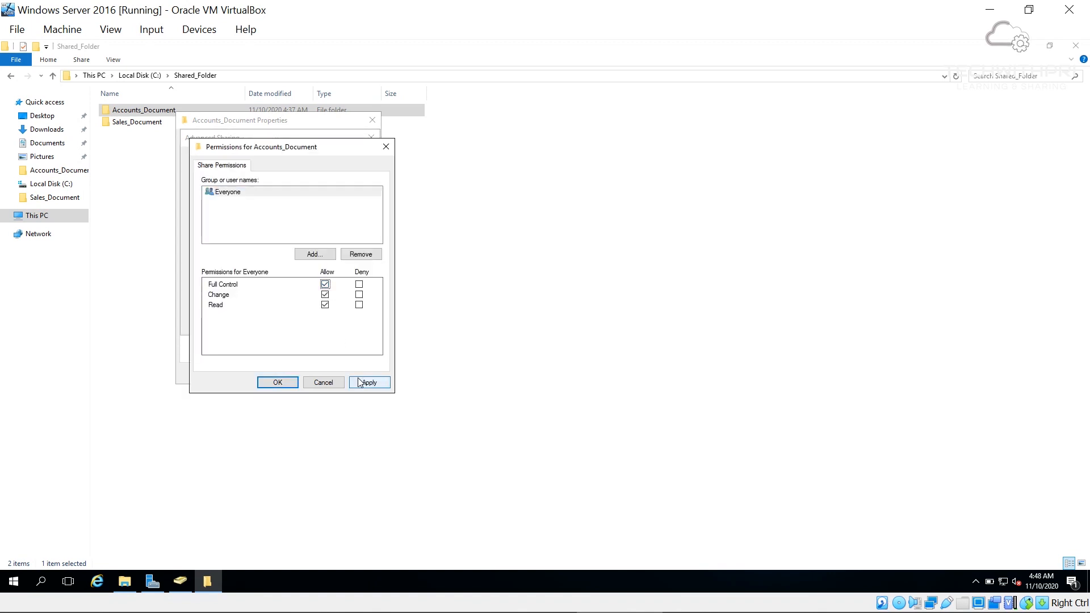
left_click(278, 383)
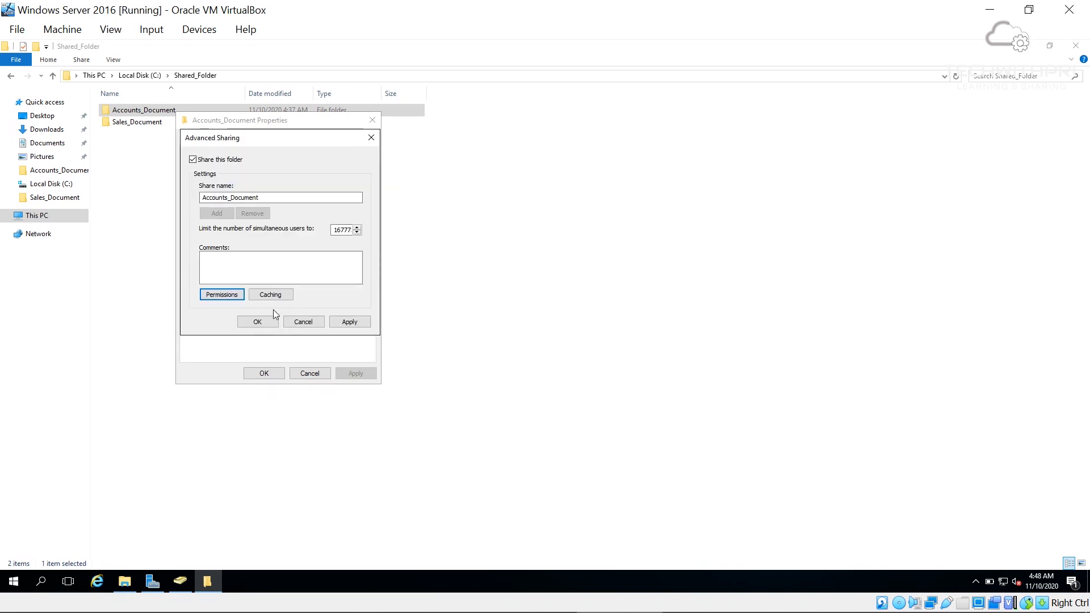
left_click(336, 325)
left_click(265, 322)
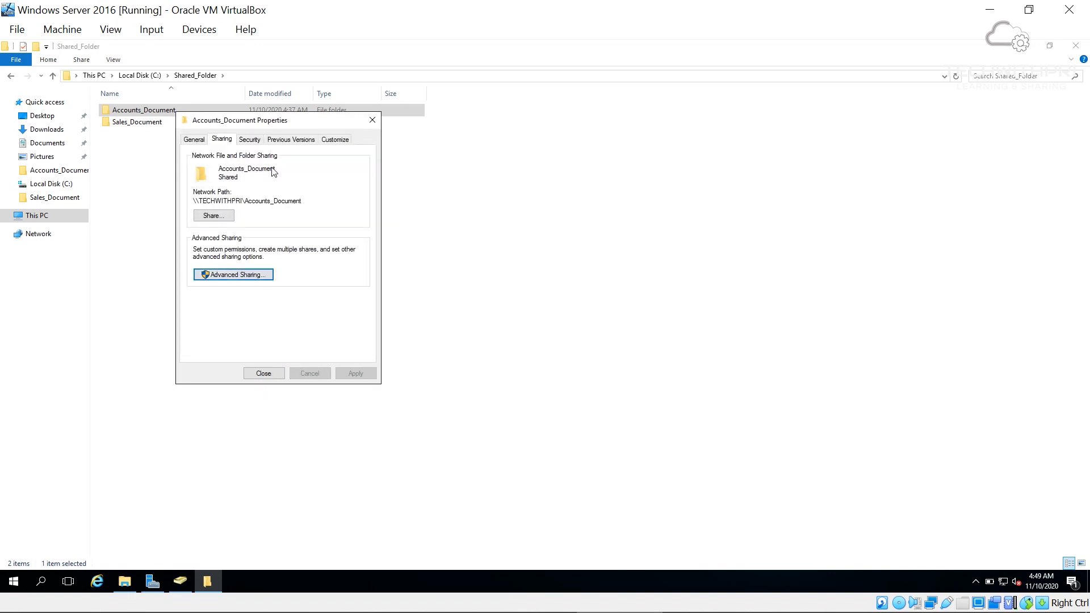
Add a permission entry in the advanced security settings of Accounts_Document with Accounts_Group_Modify as its principal
left_click(250, 139)
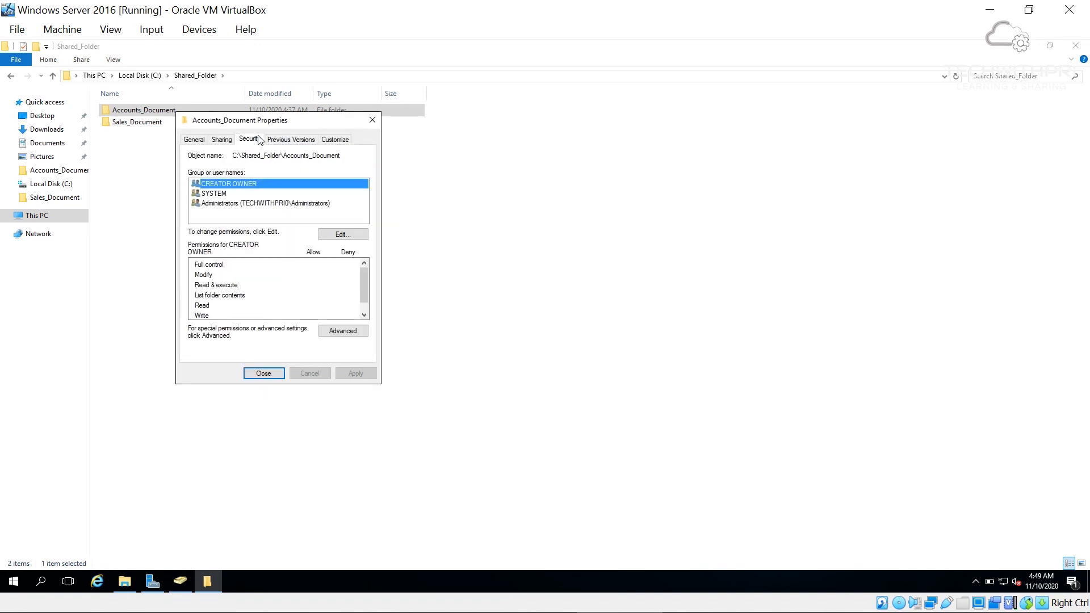
left_click(343, 330)
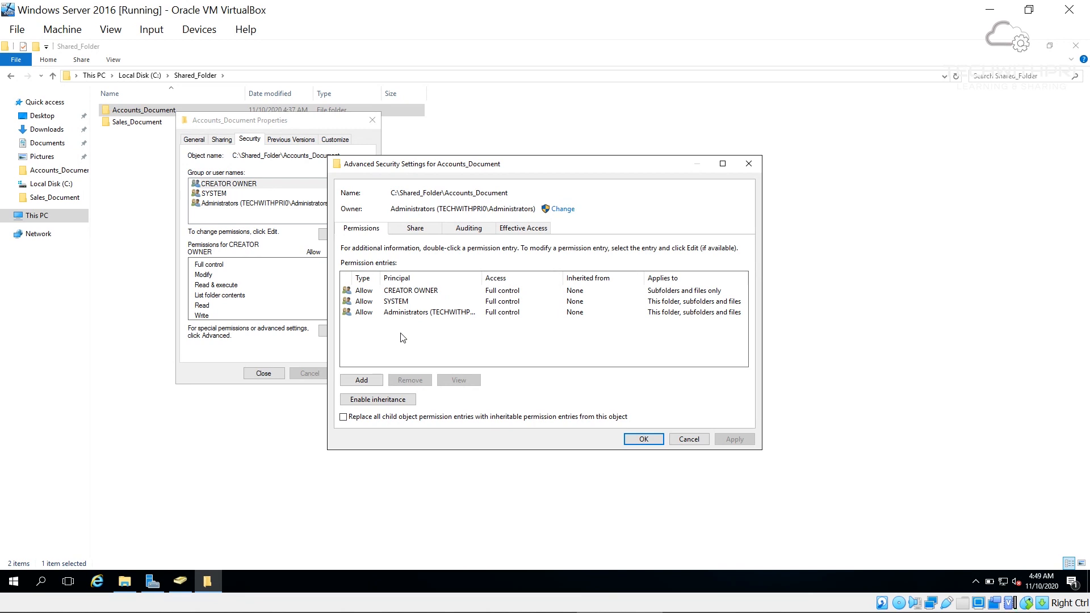
left_click(353, 378)
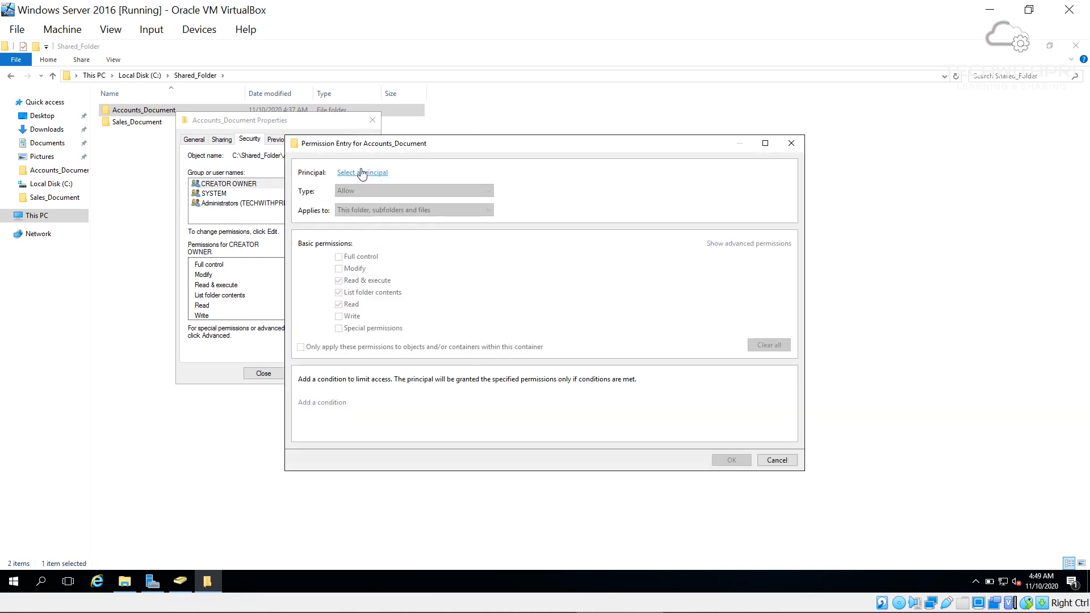
left_click(362, 173)
type("accounts")
key("Return")
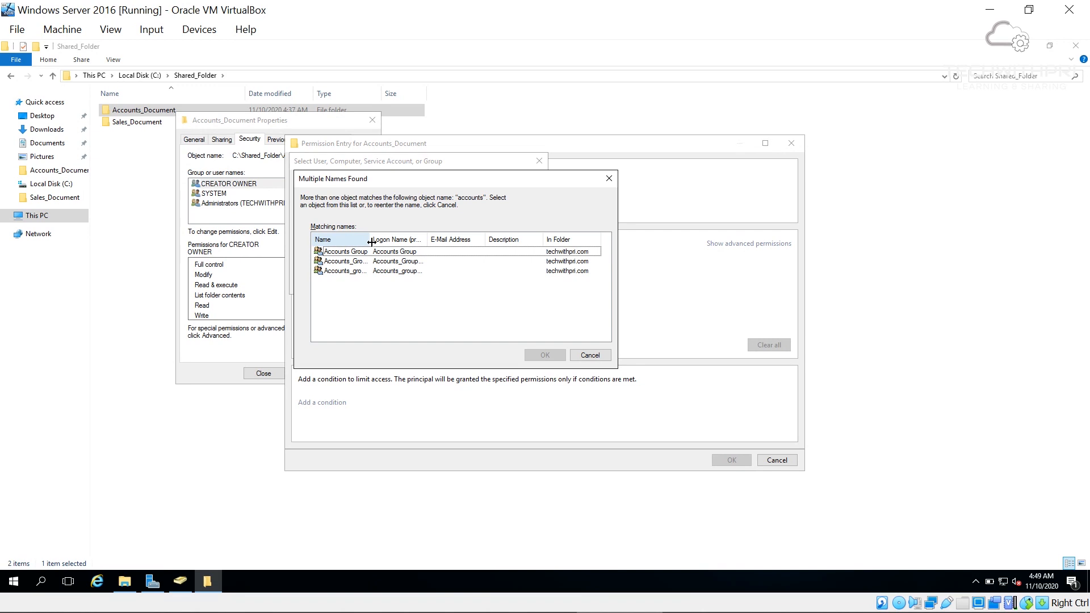
double_click(370, 239)
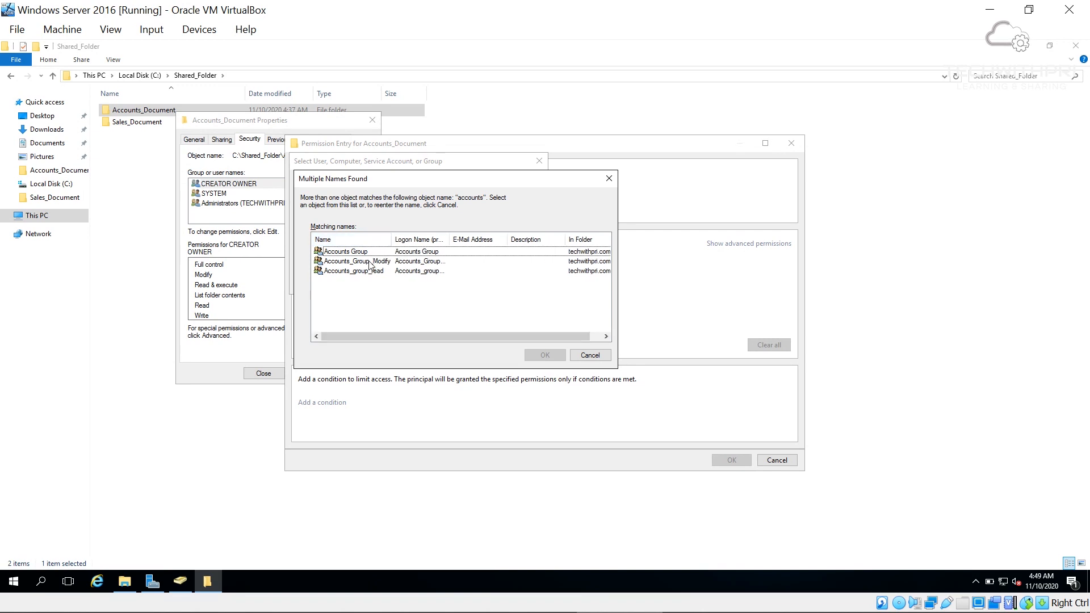
left_click(369, 261)
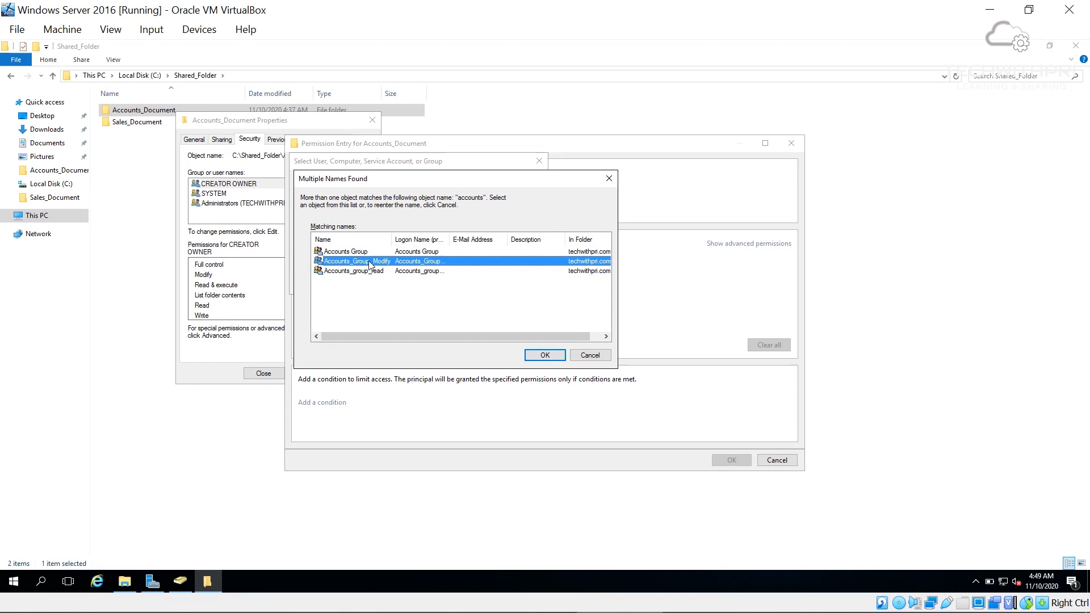
left_click(544, 355)
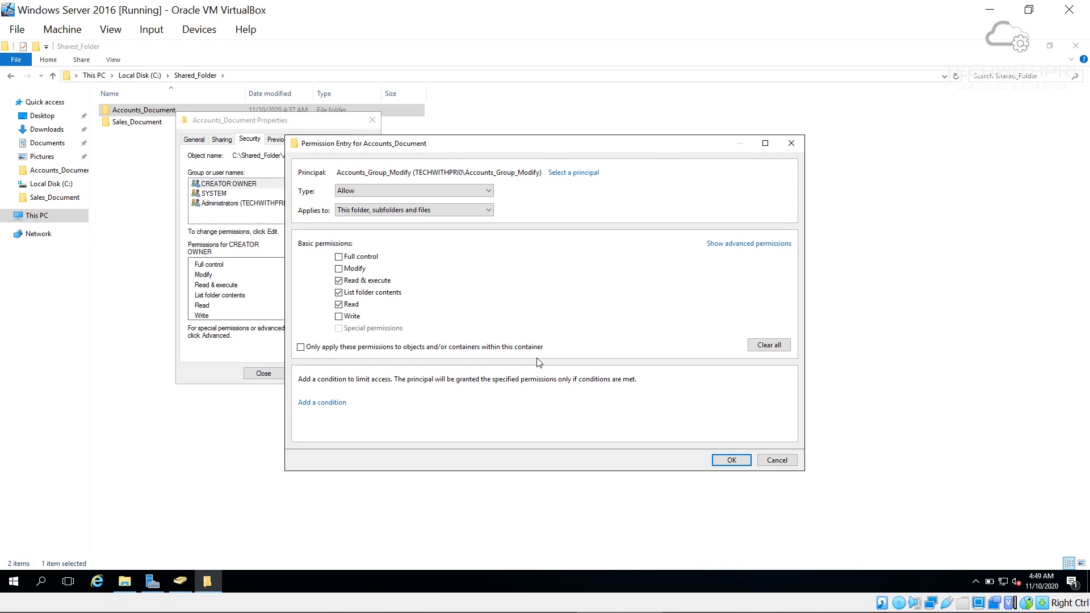
Allow Modify for Accounts_Group_Modify in the permission entry and show its advanced permissions
left_click(338, 269)
left_click(737, 245)
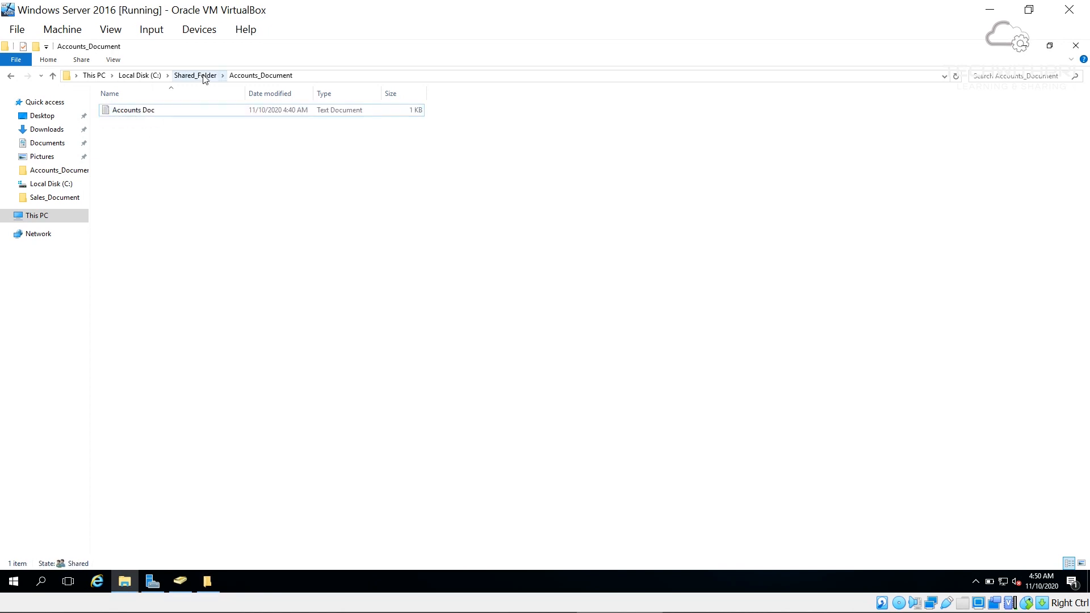
View the Accounts Doc text file inside Shared_Folder's Accounts_Document folder and close it
left_click(204, 76)
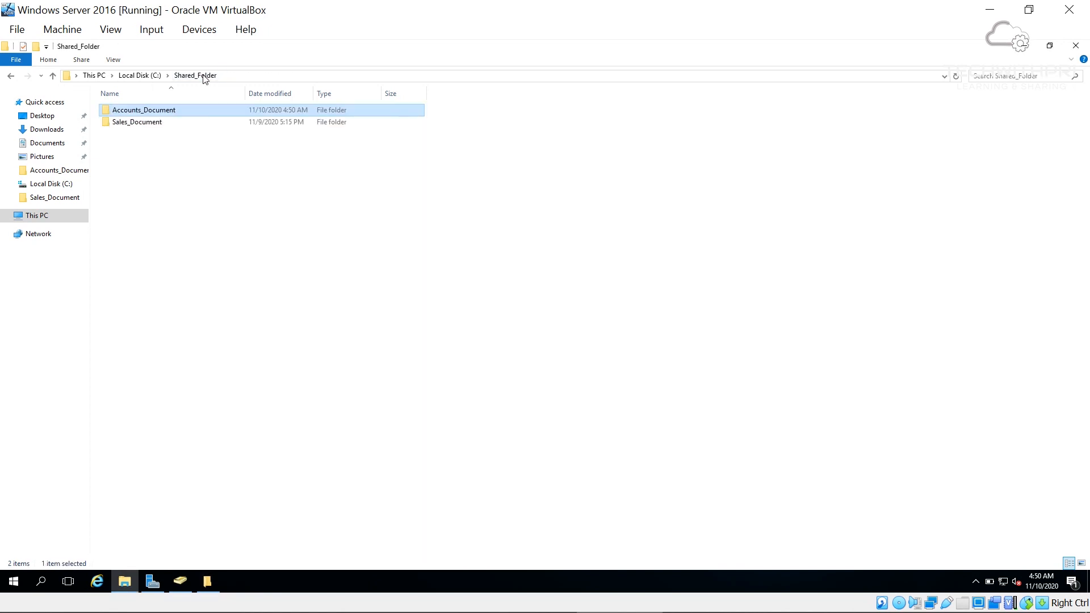
double_click(151, 113)
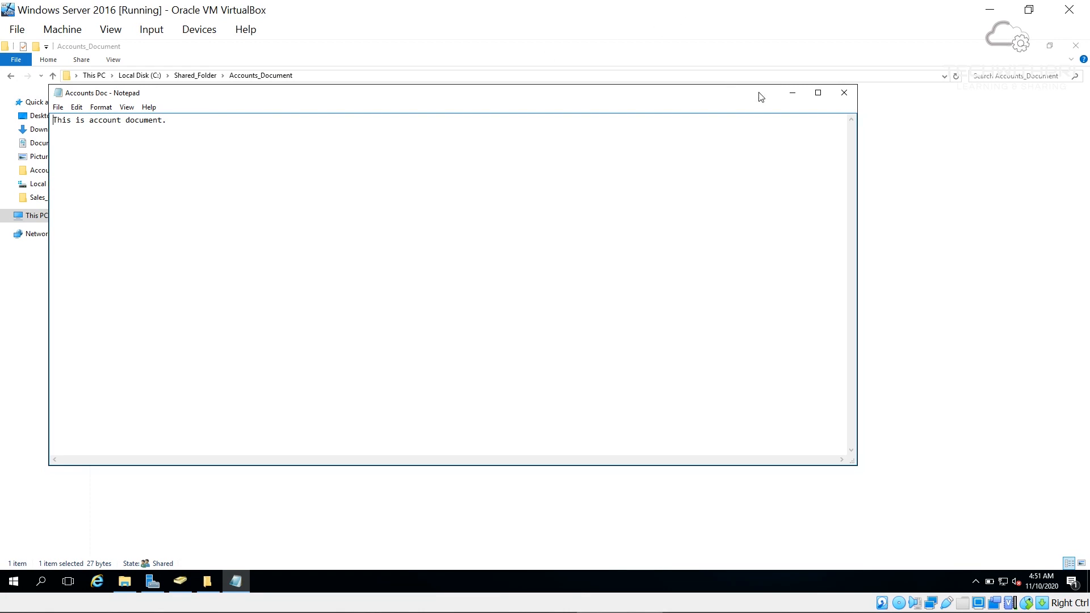
left_click(838, 99)
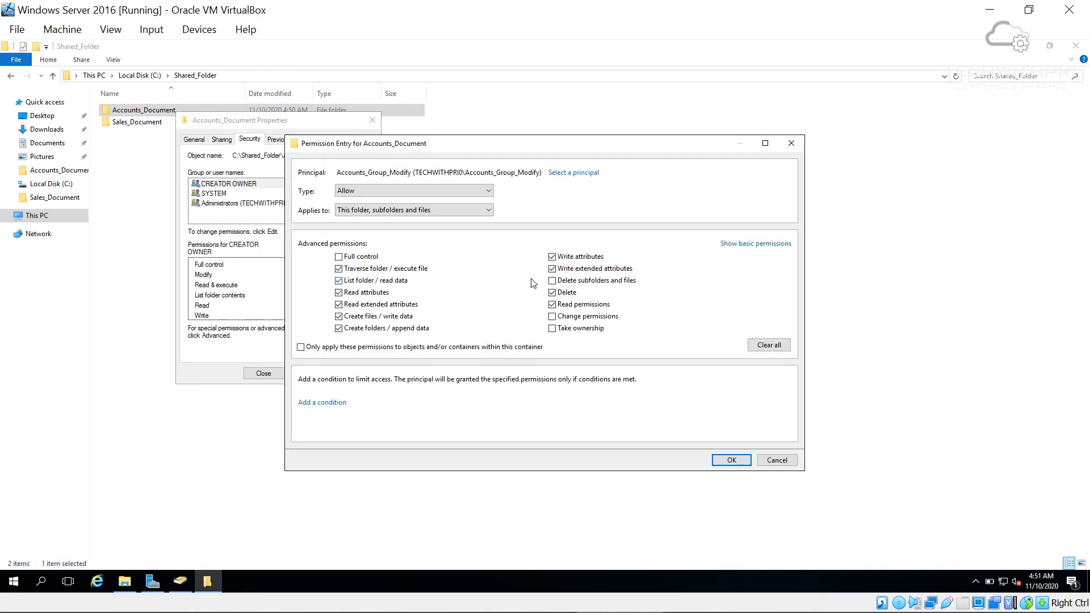
Apply the Modify entry for Accounts_Group_Modify and add a permission entry with Accounts_group_read as its principal
left_click(748, 461)
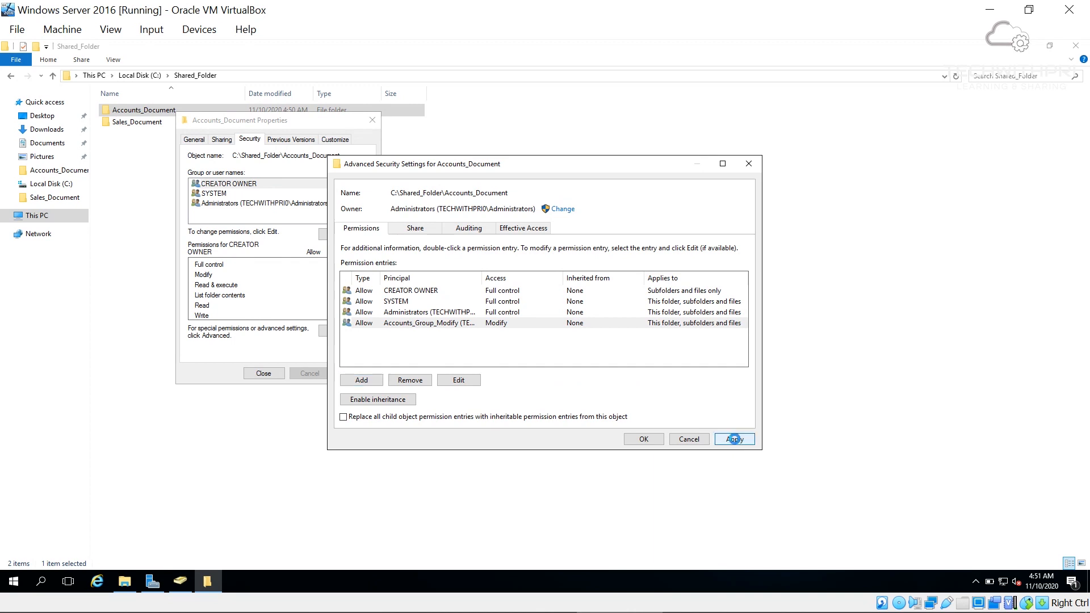
left_click(735, 438)
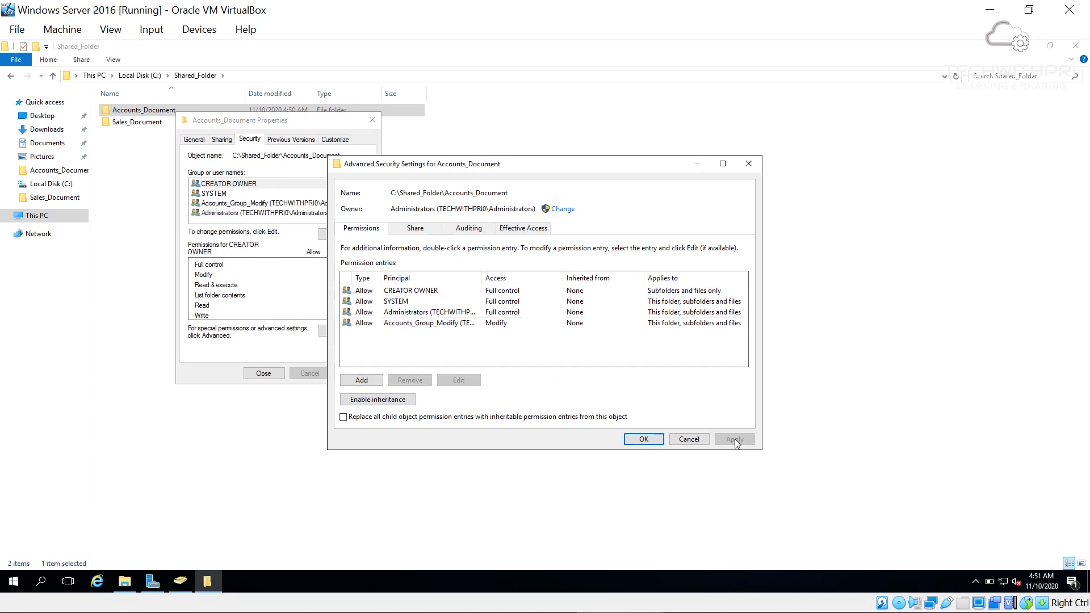
left_click(364, 381)
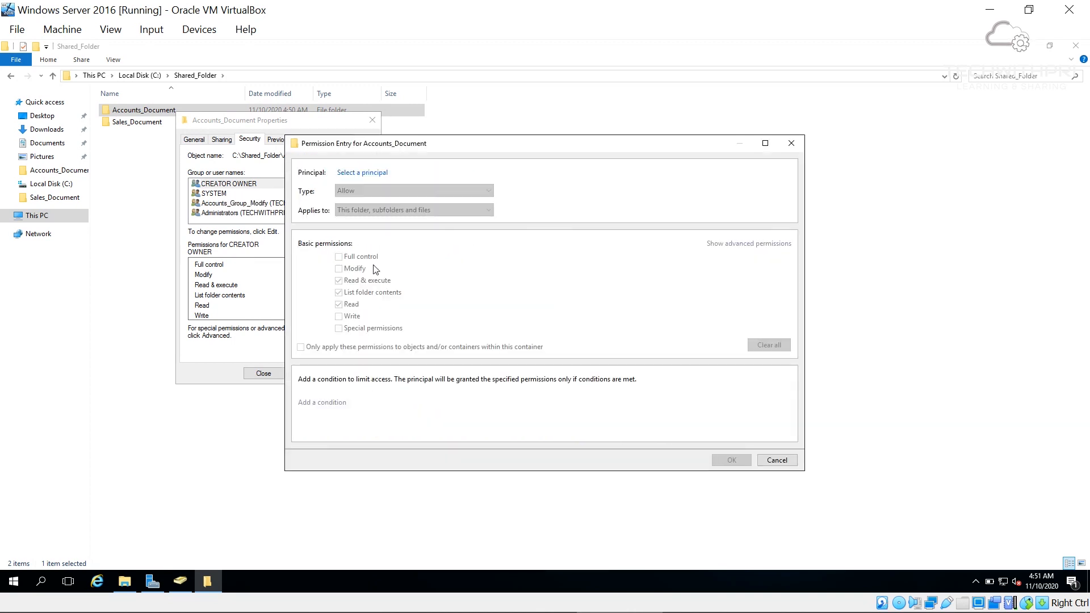
left_click(363, 173)
type("ac")
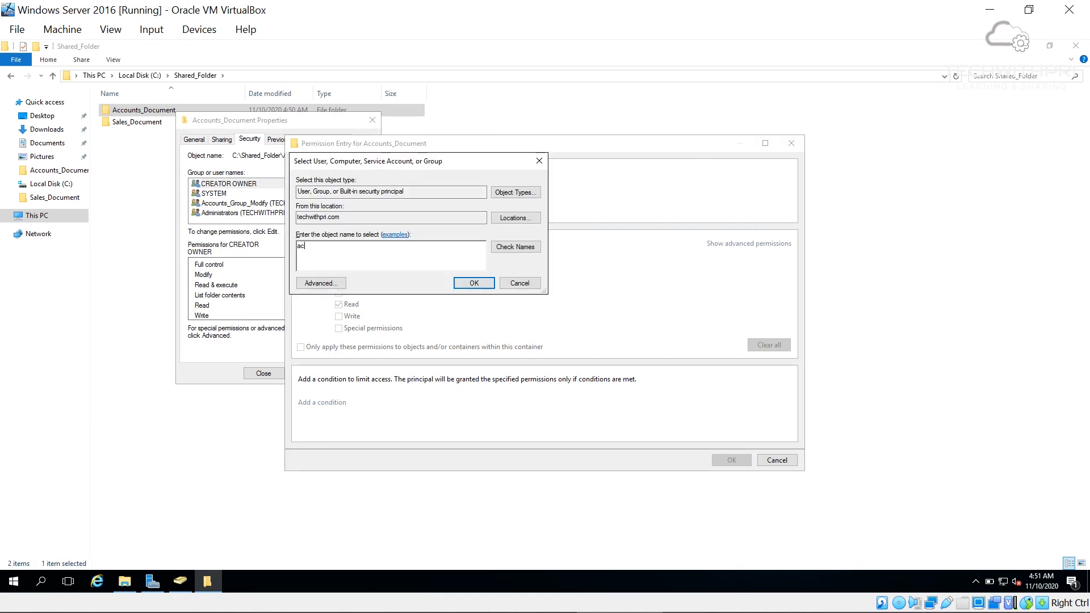
type("counts")
key("Return")
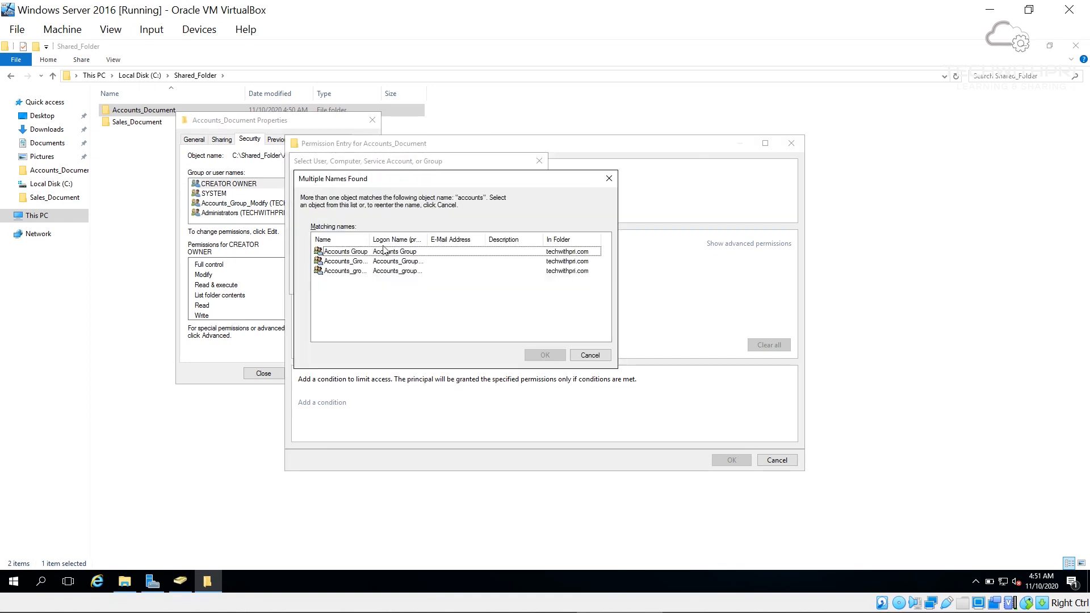
left_click_drag(371, 245, 393, 245)
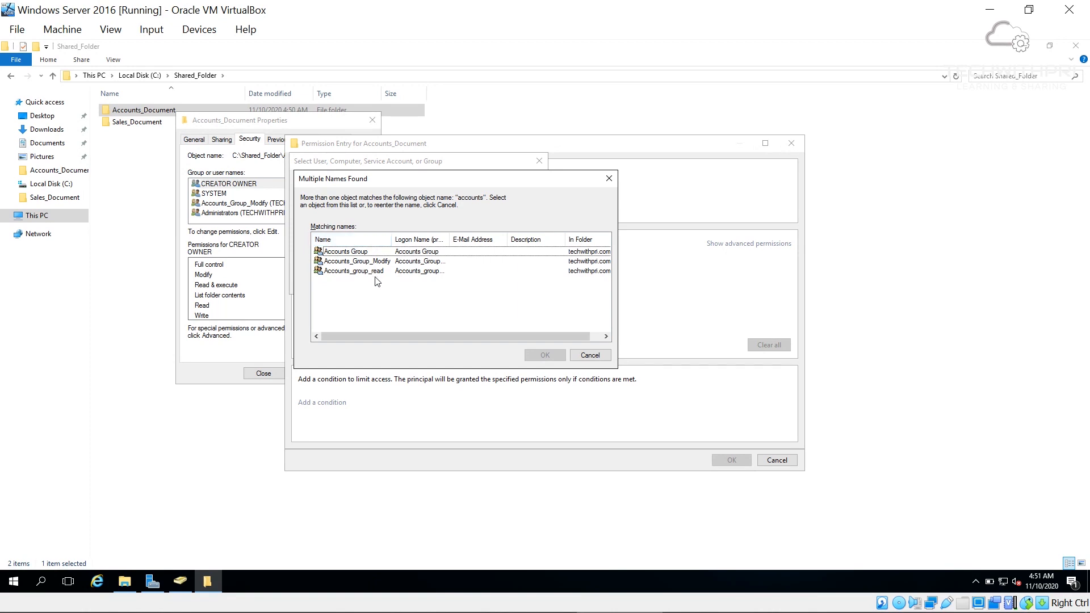
left_click(377, 272)
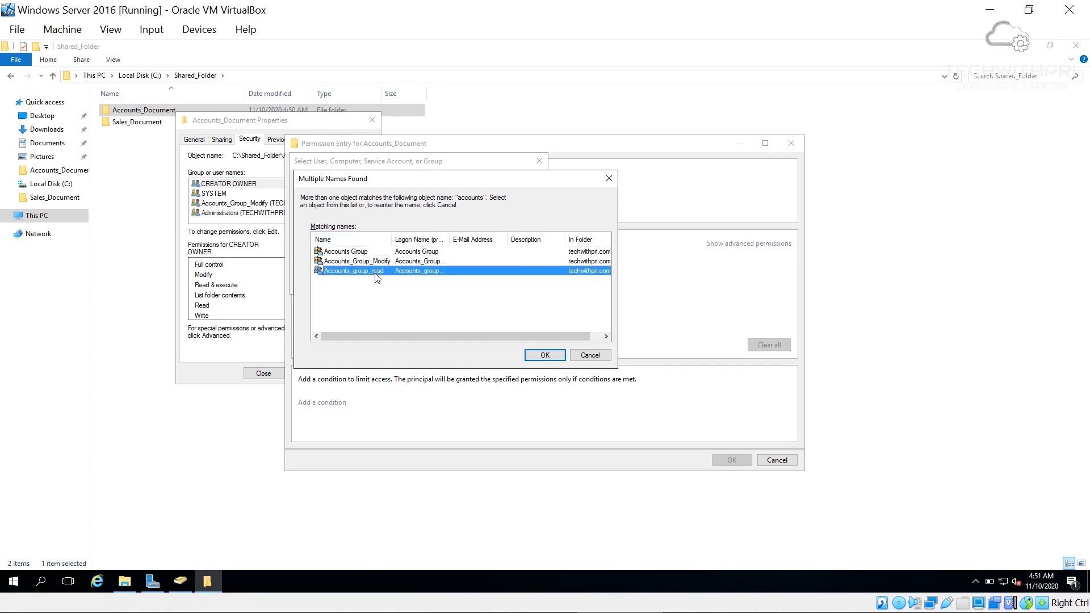
left_click(557, 355)
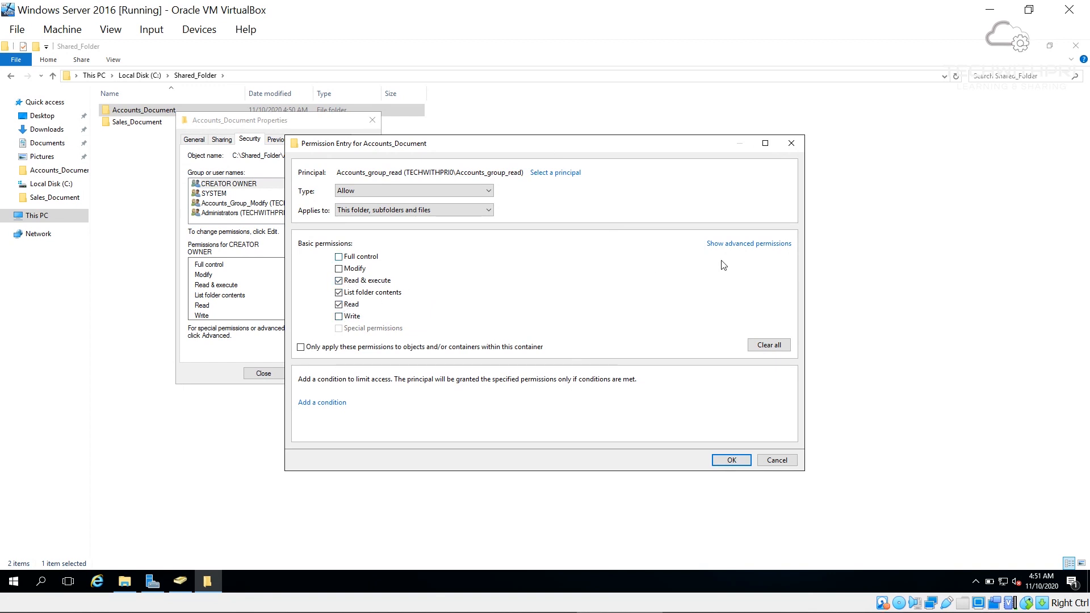
Review the advanced permissions for Accounts_group_read, apply the entry with Read & execute access, and close the Accounts_Document properties
left_click(757, 247)
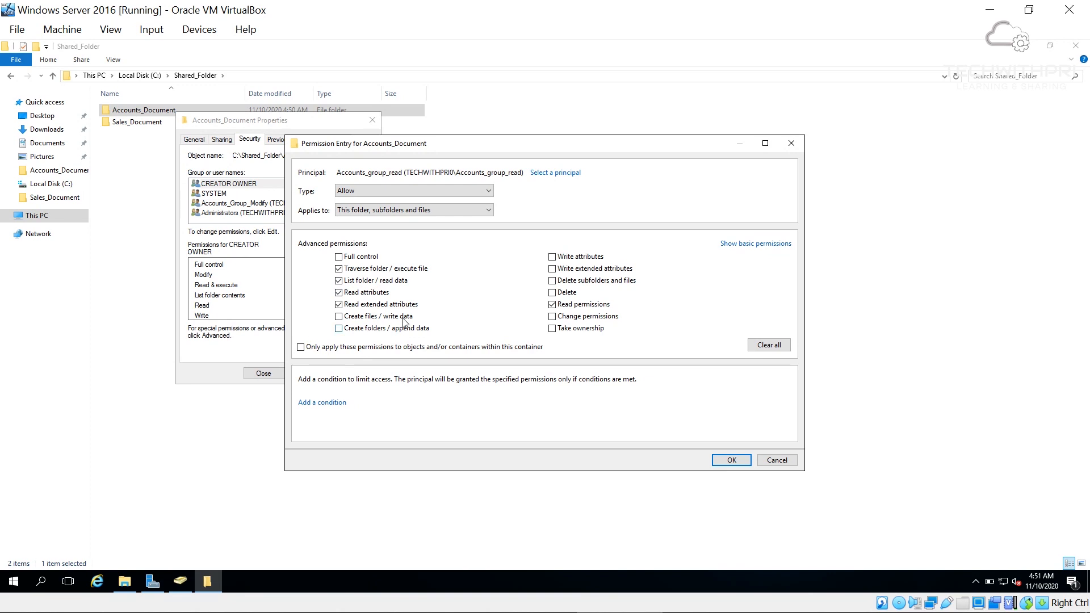
left_click(747, 461)
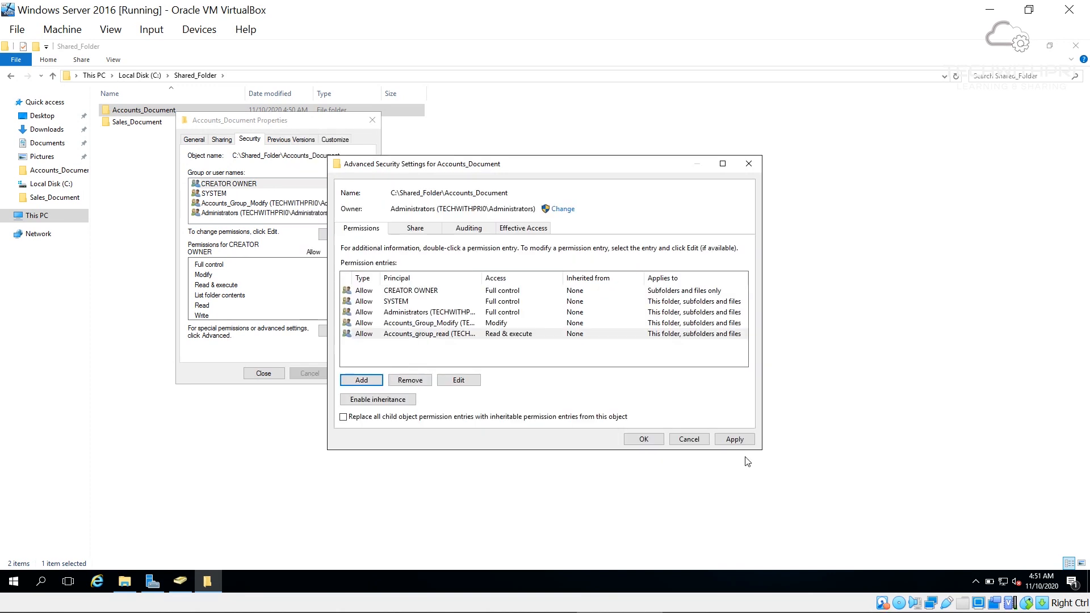
left_click(739, 442)
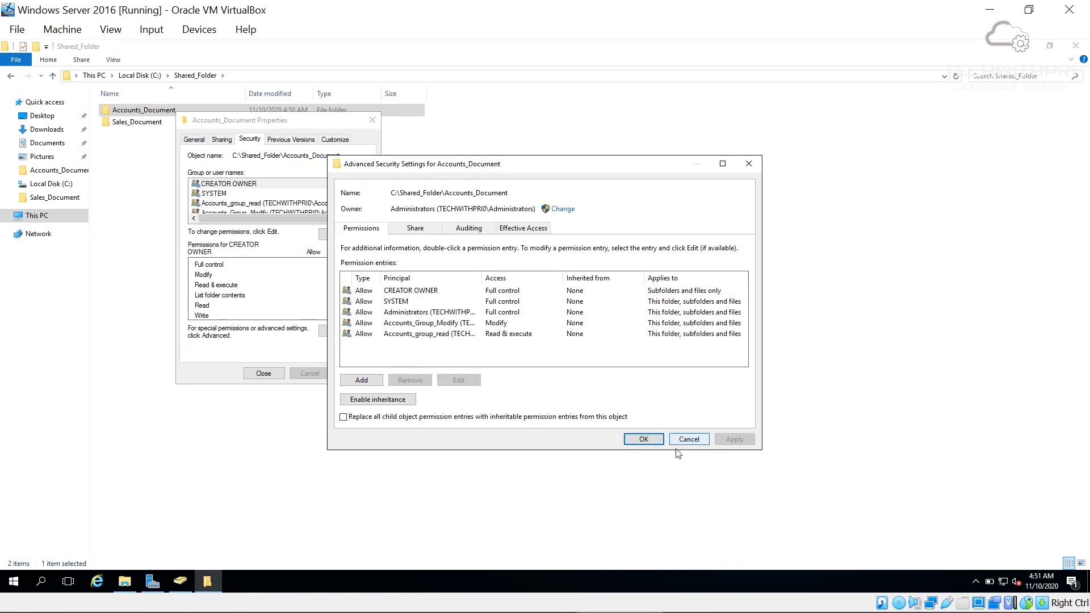
left_click(643, 439)
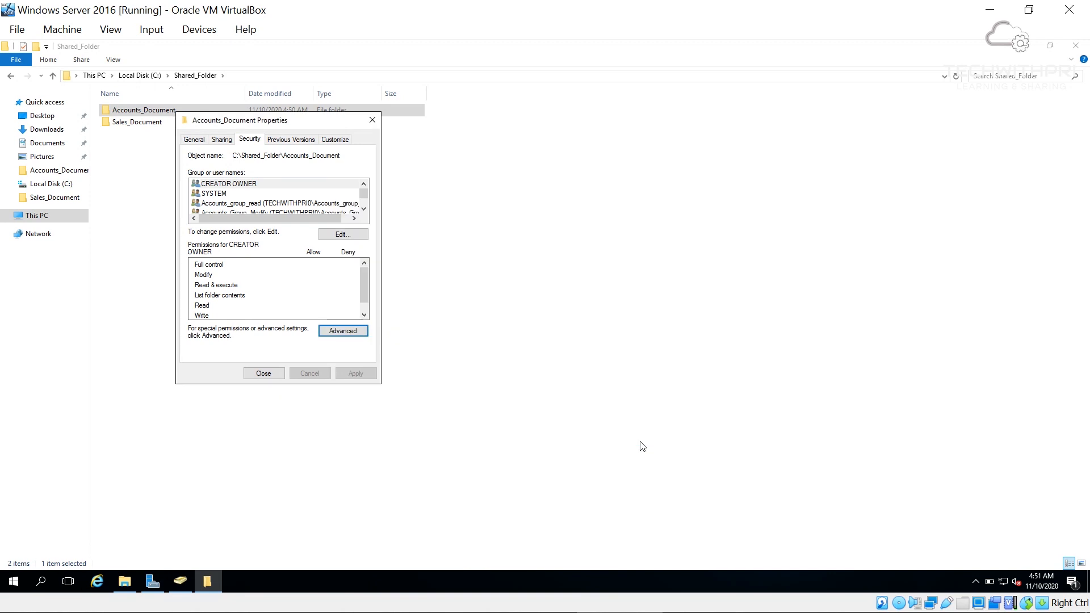
left_click(264, 373)
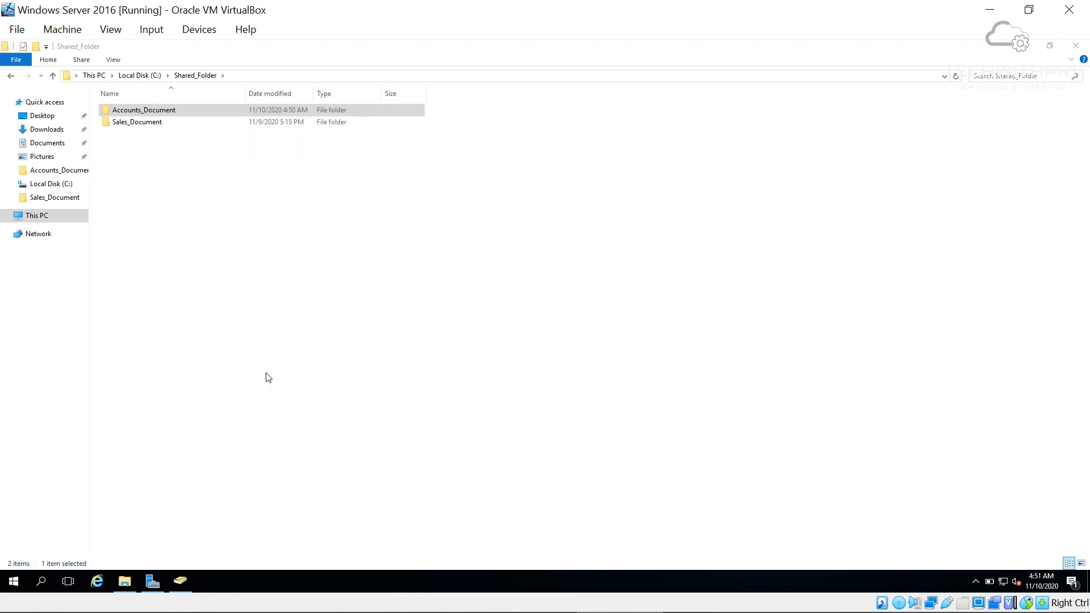
Switch to Active Directory Users and Computers and view the members of Accounts_Group_Modify
left_click(181, 580)
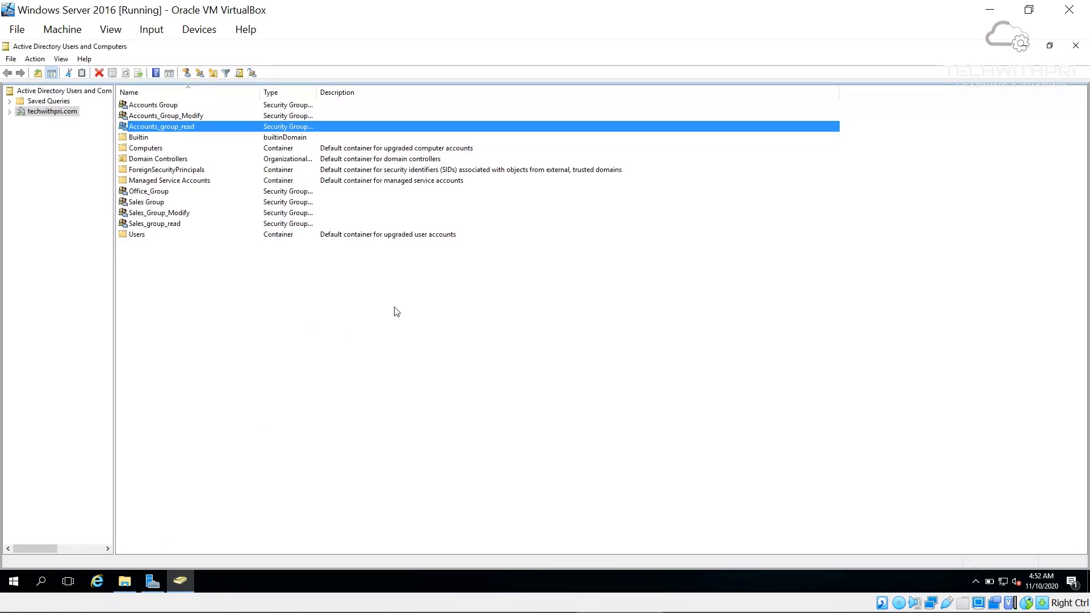
double_click(181, 116)
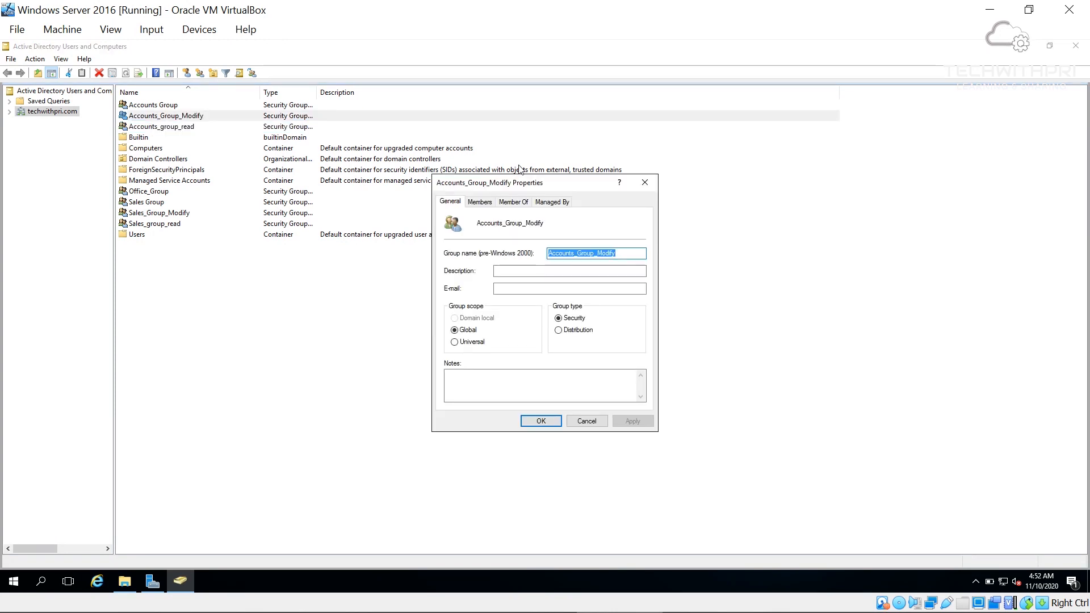
left_click(482, 203)
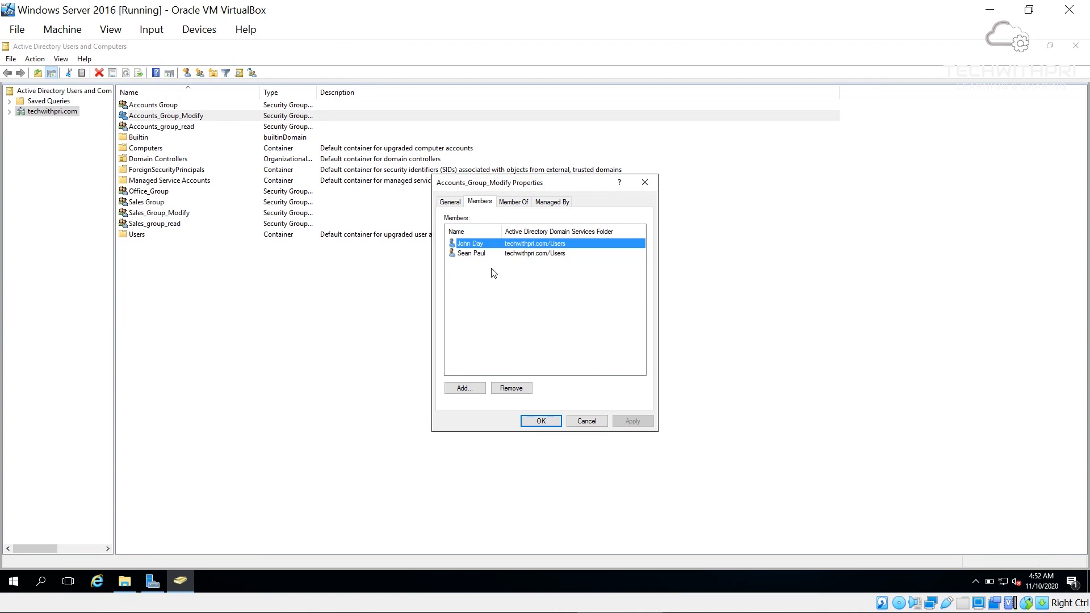
left_click(465, 388)
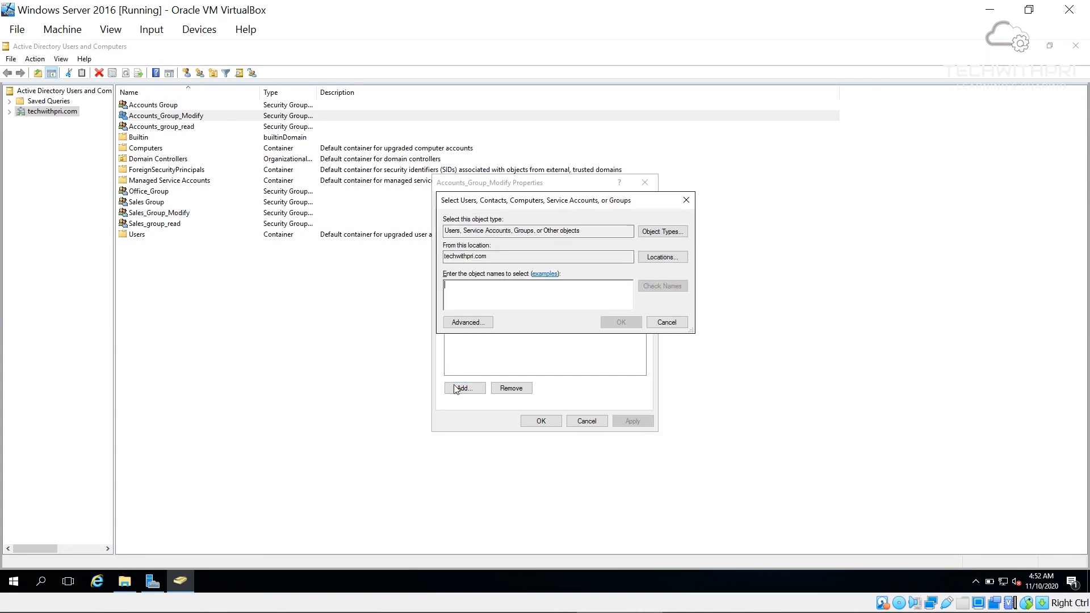
left_click(686, 199)
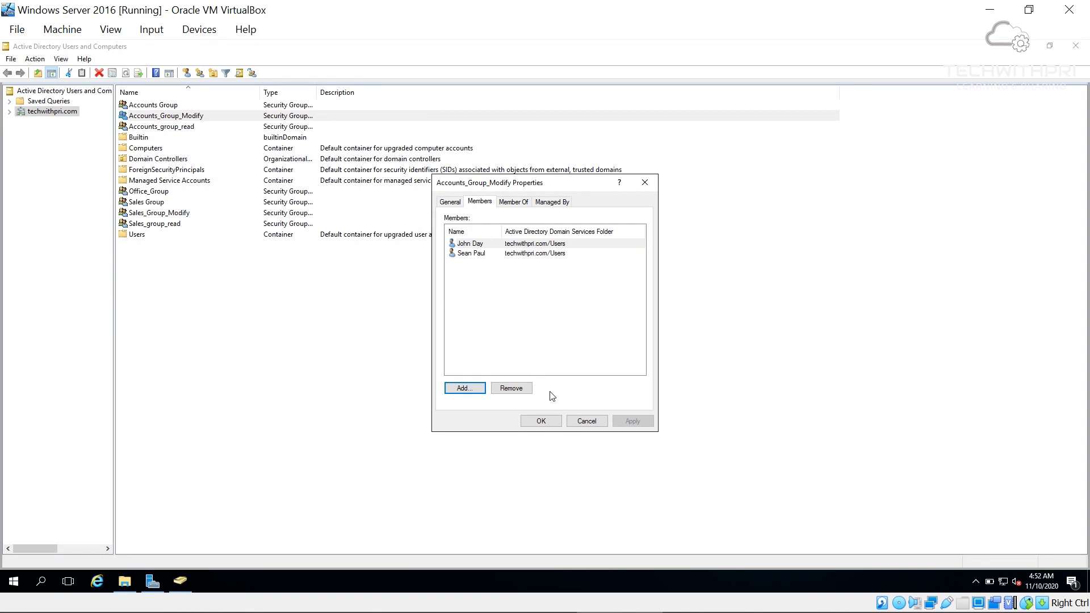
left_click(542, 421)
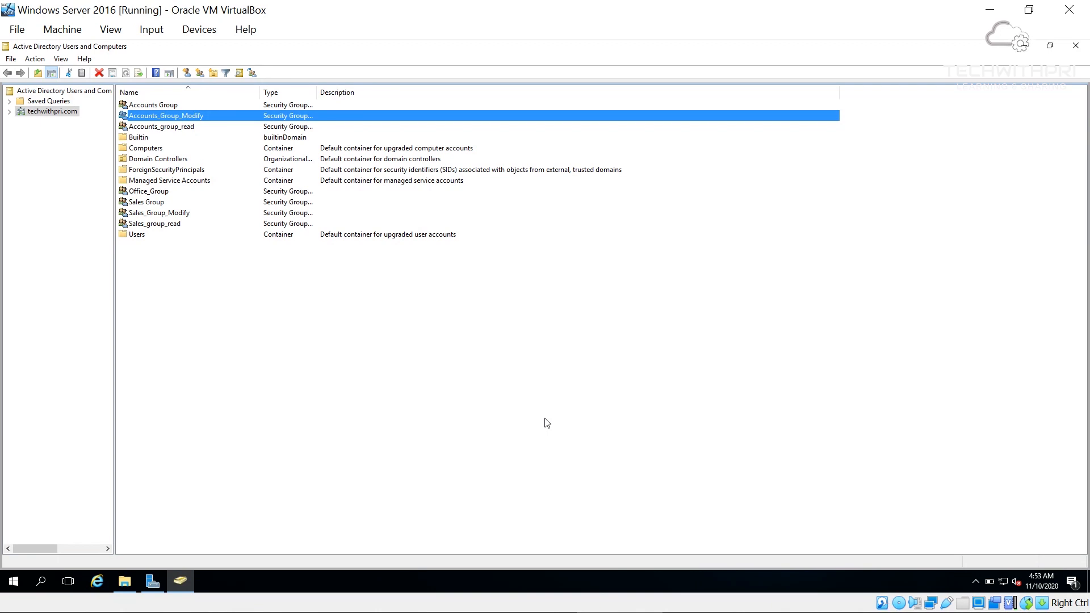
View the members of Accounts_group_read and close its properties
double_click(201, 127)
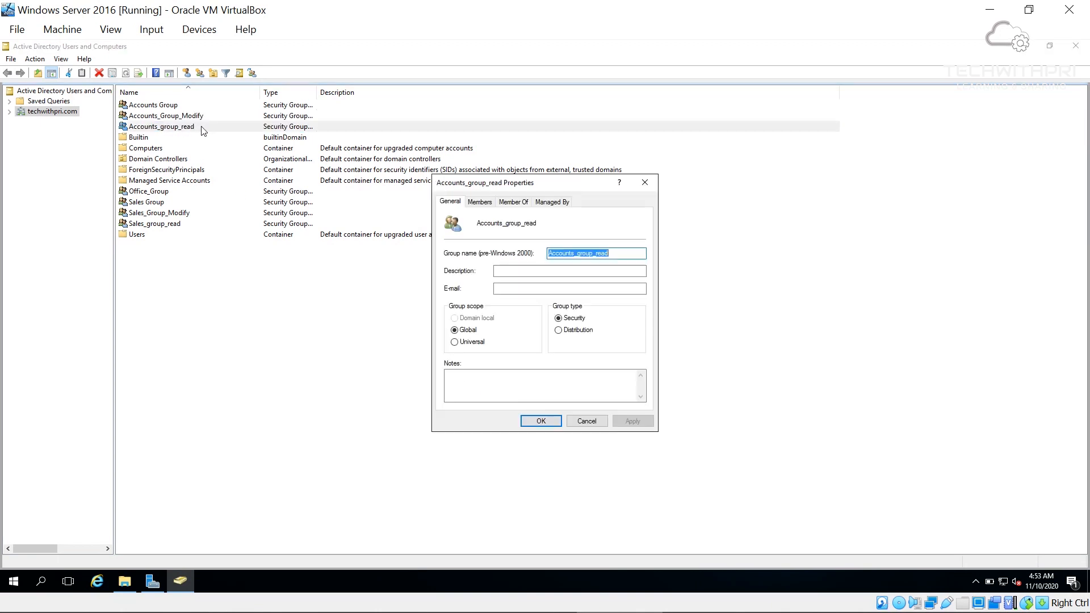
left_click(491, 202)
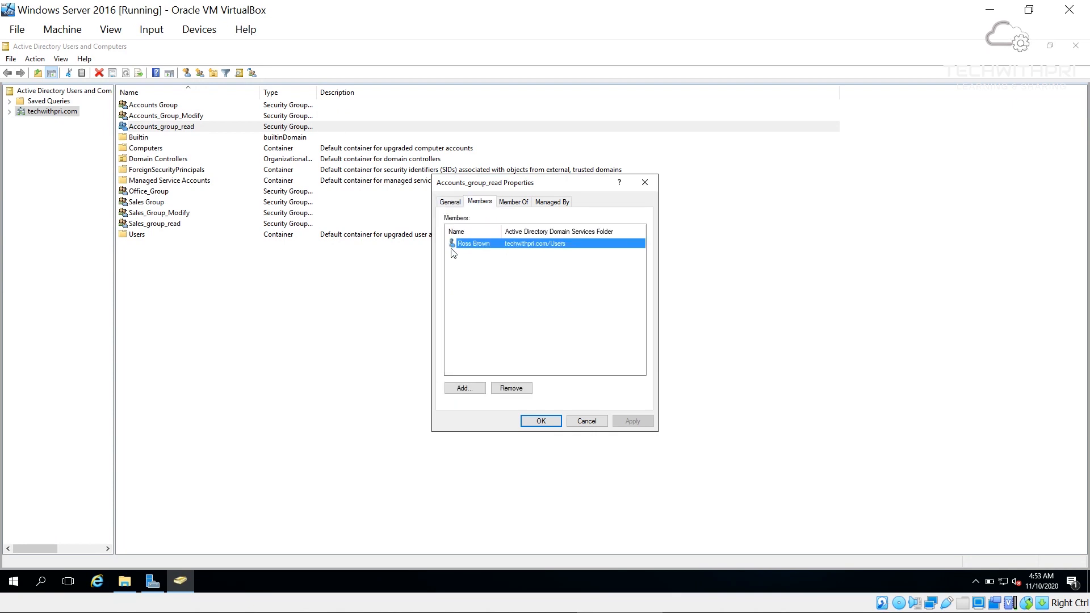
left_click(558, 421)
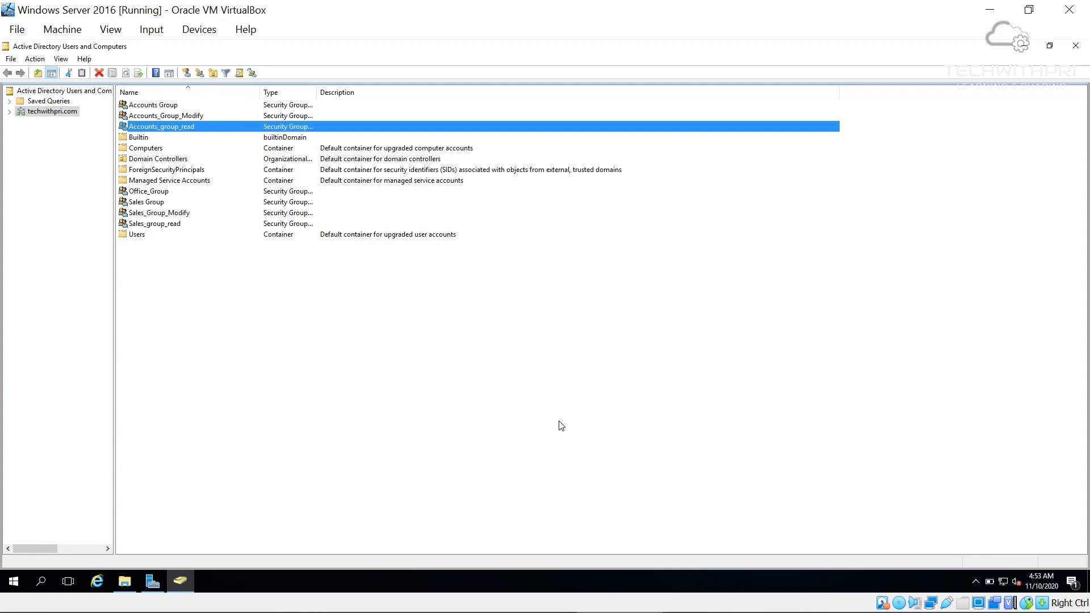
left_click(591, 409)
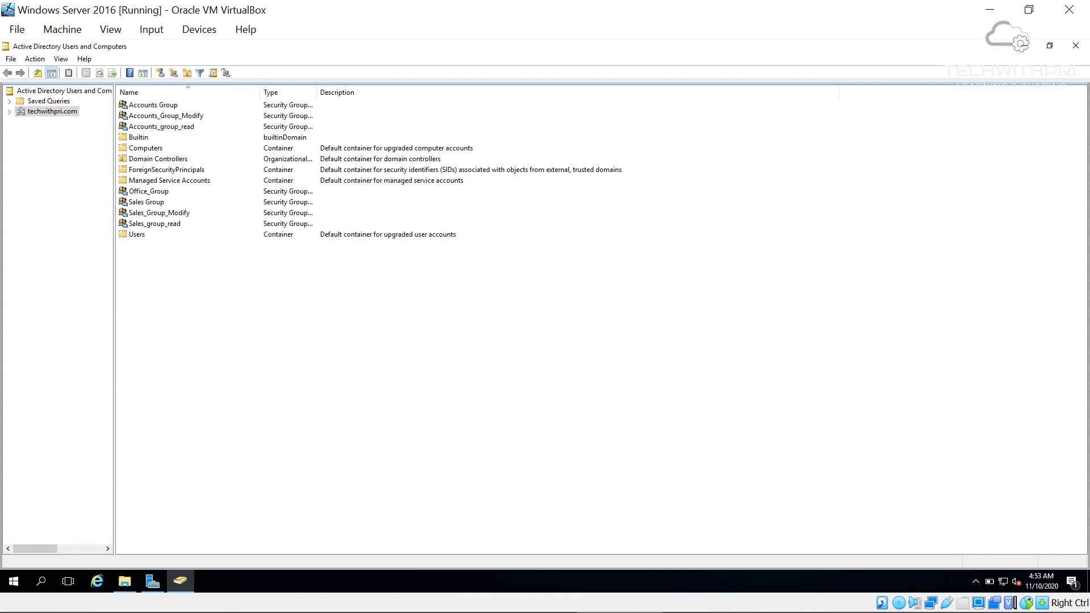
Switch to the Client2 virtual machine and sign in to the preselected user account with its password
left_click(697, 609)
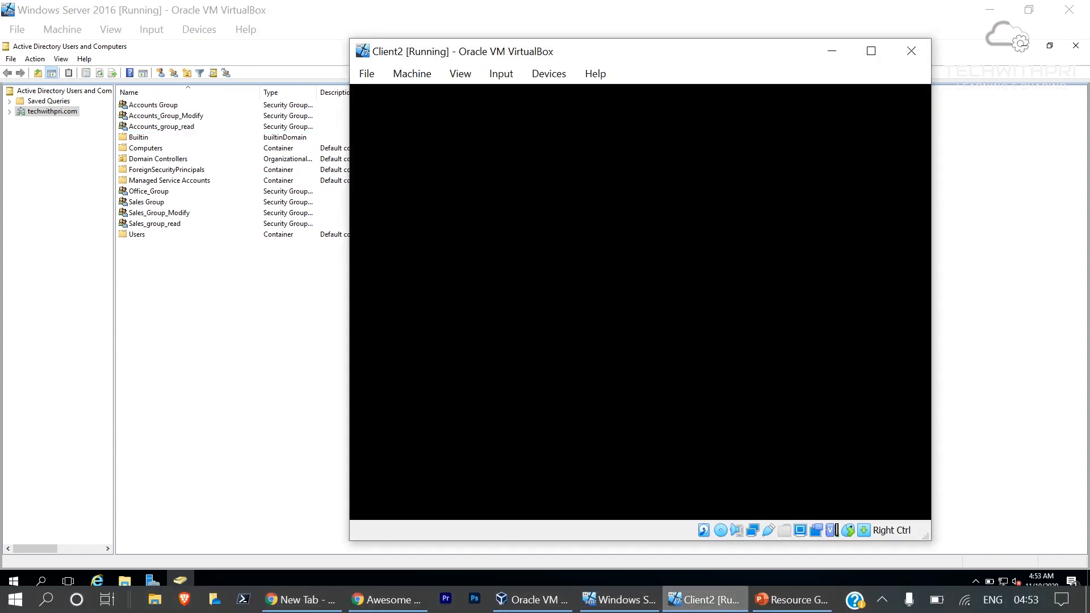
left_click(632, 336)
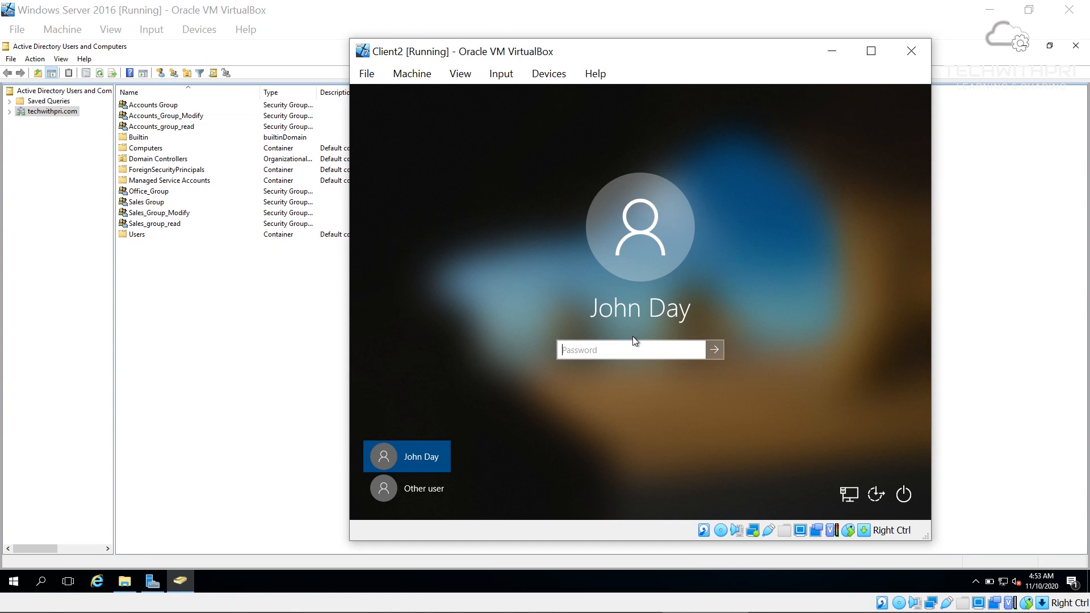
type("••")
key("BackSpace")
key("BackSpace")
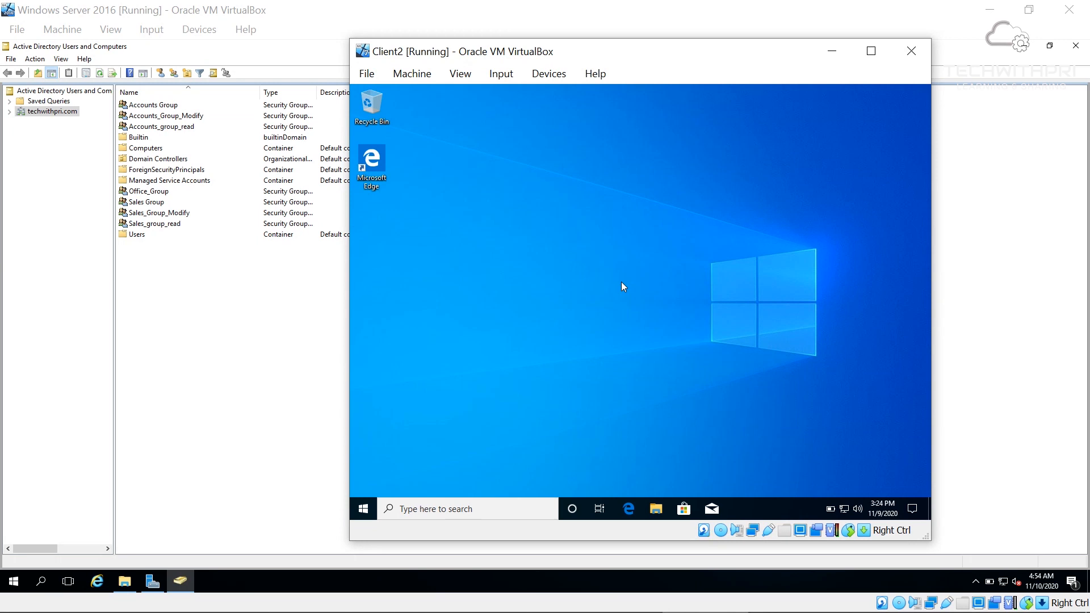
Start mapping a network drive from This PC, using drive Z: and the folder \\techwithpri.com\Accounts_document
left_click(660, 510)
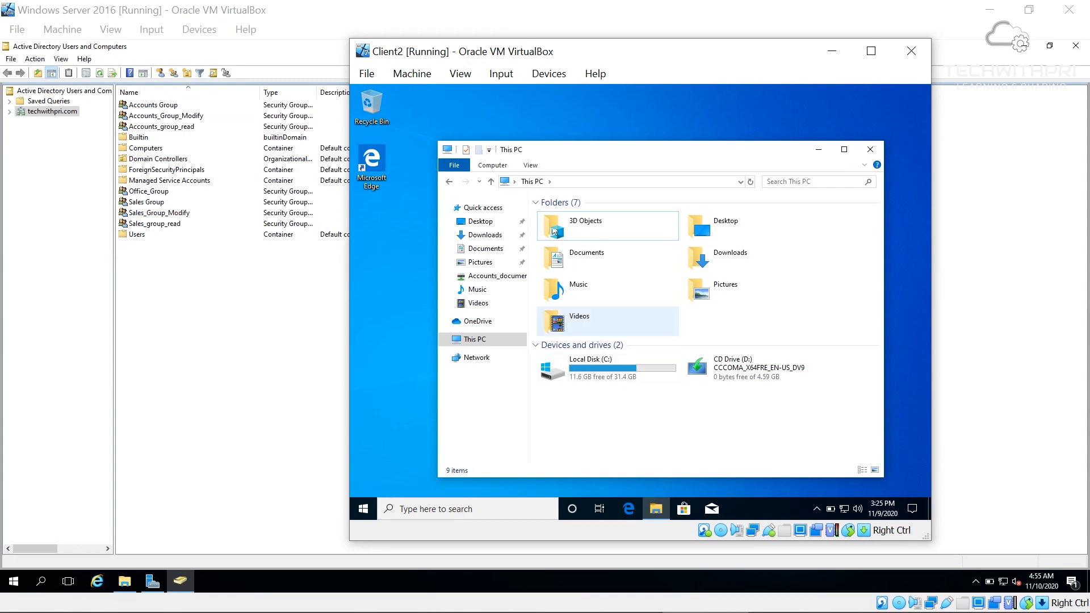
left_click(491, 165)
left_click(501, 164)
left_click(501, 165)
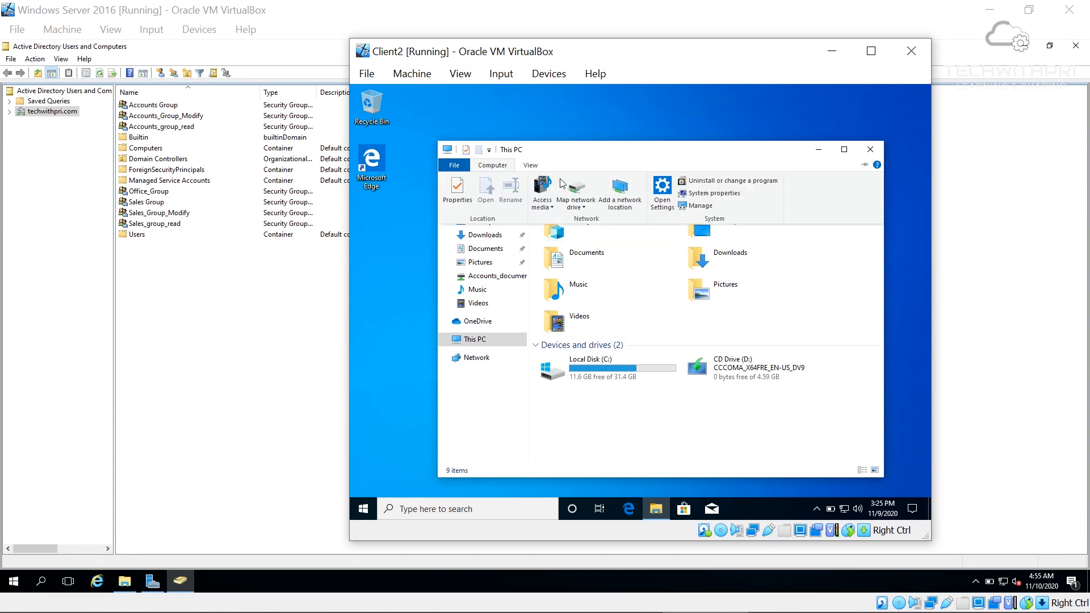
left_click(585, 193)
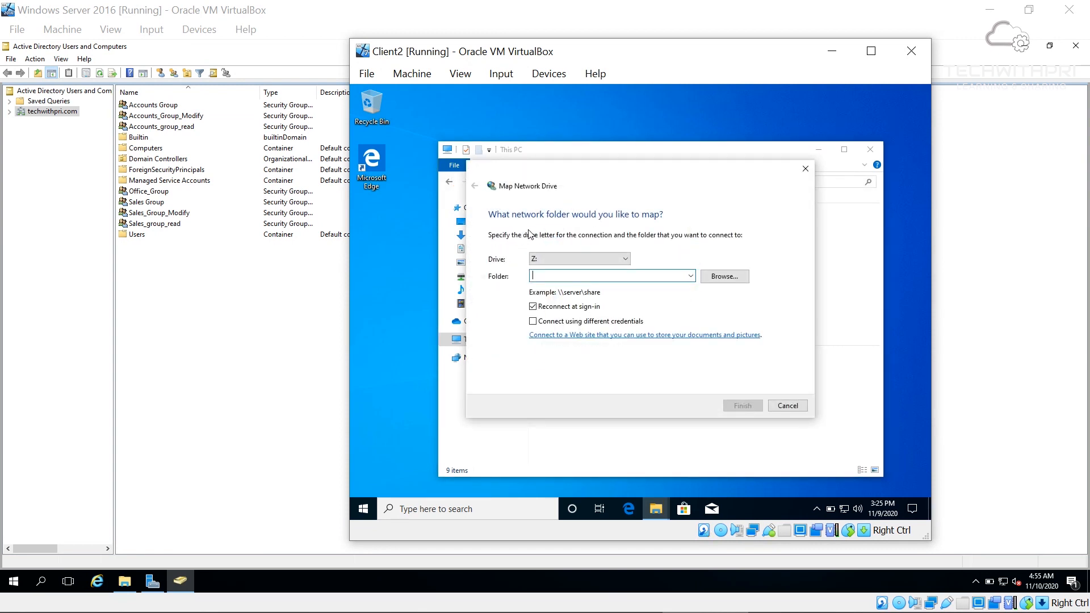
left_click(537, 262)
left_click(538, 265)
left_click(546, 277)
type("\\\\")
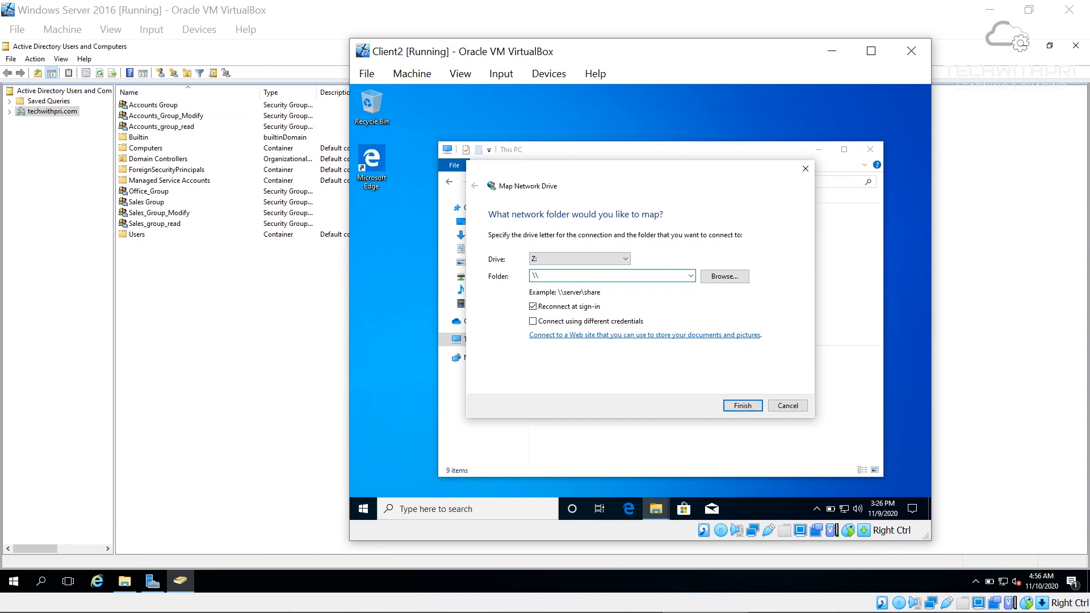
type("techwithpri.com\\Accounts_document")
Check the name of the Accounts_Document folder in Shared_Folder on the Windows Server 2016 machine and return to Client2
mouse_move(729, 610)
left_click(619, 600)
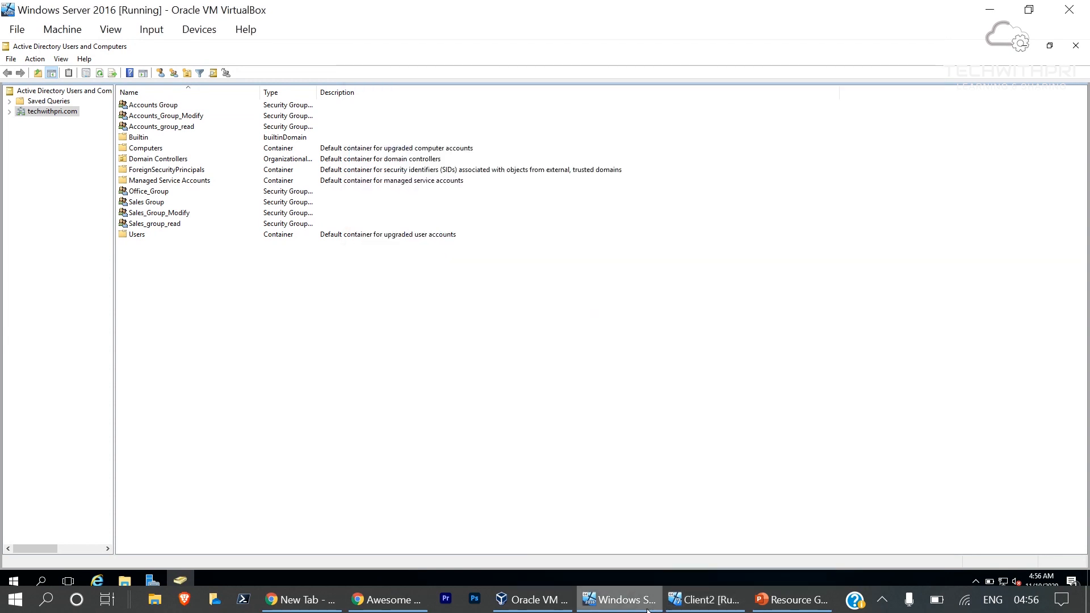
left_click(125, 580)
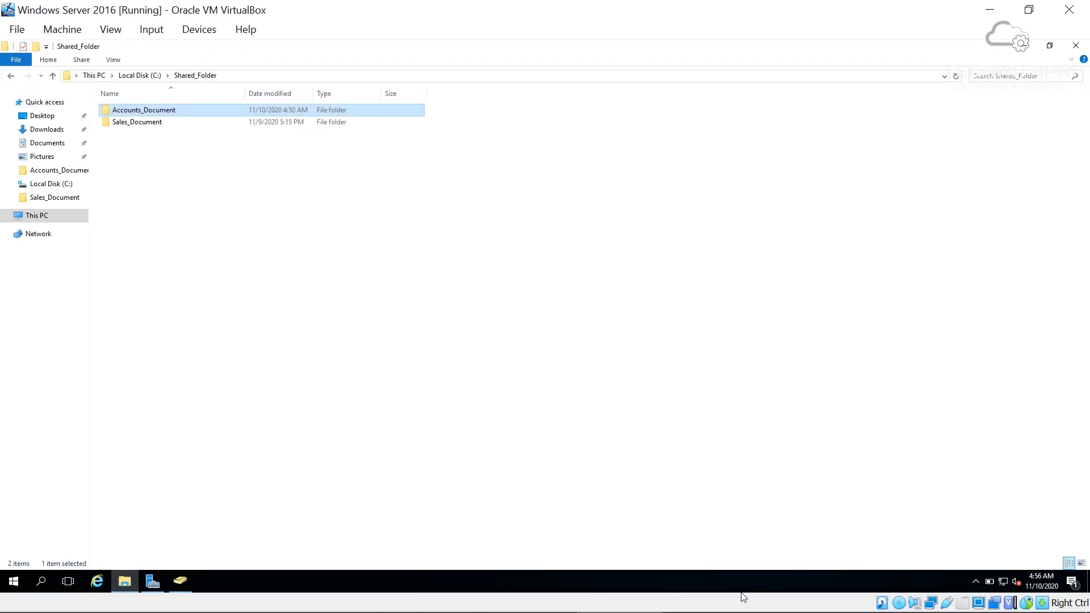
mouse_move(744, 611)
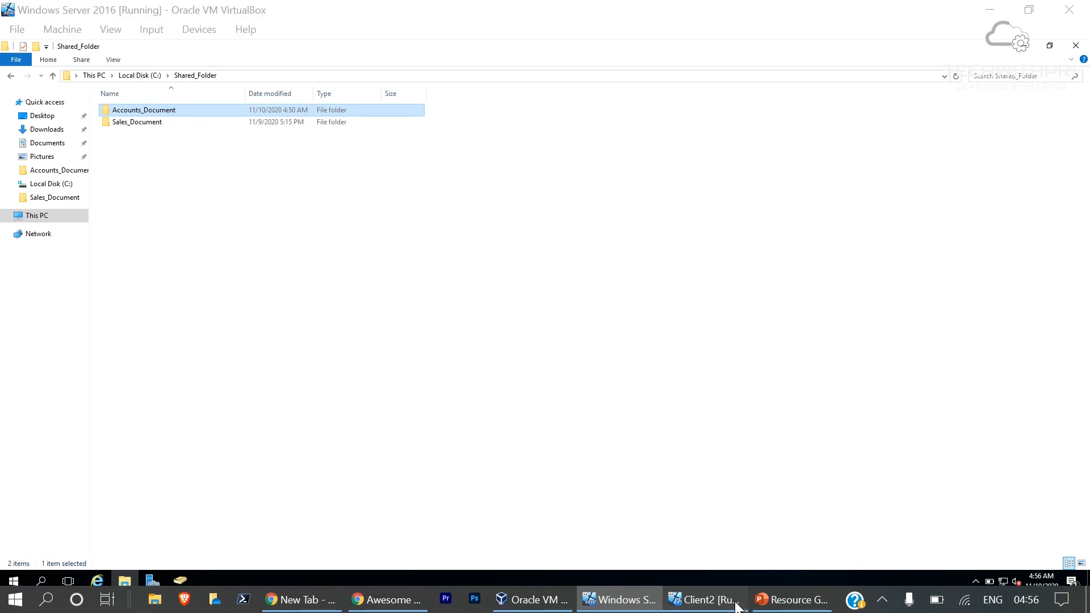
left_click(736, 604)
Finish mapping the network drive and open the Accounts Doc text file stored on it
left_click(754, 407)
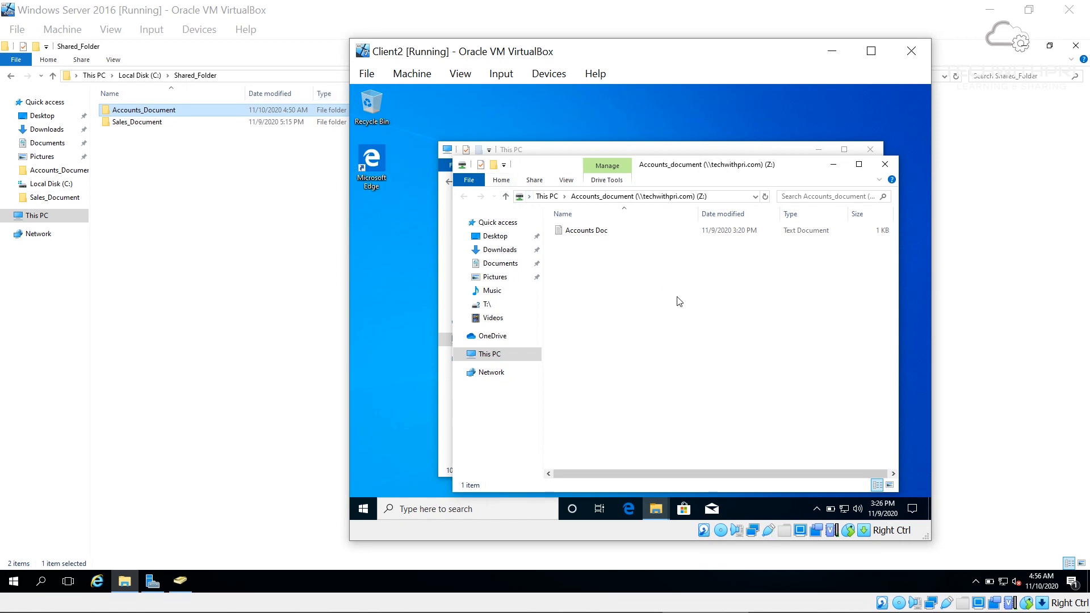
double_click(599, 236)
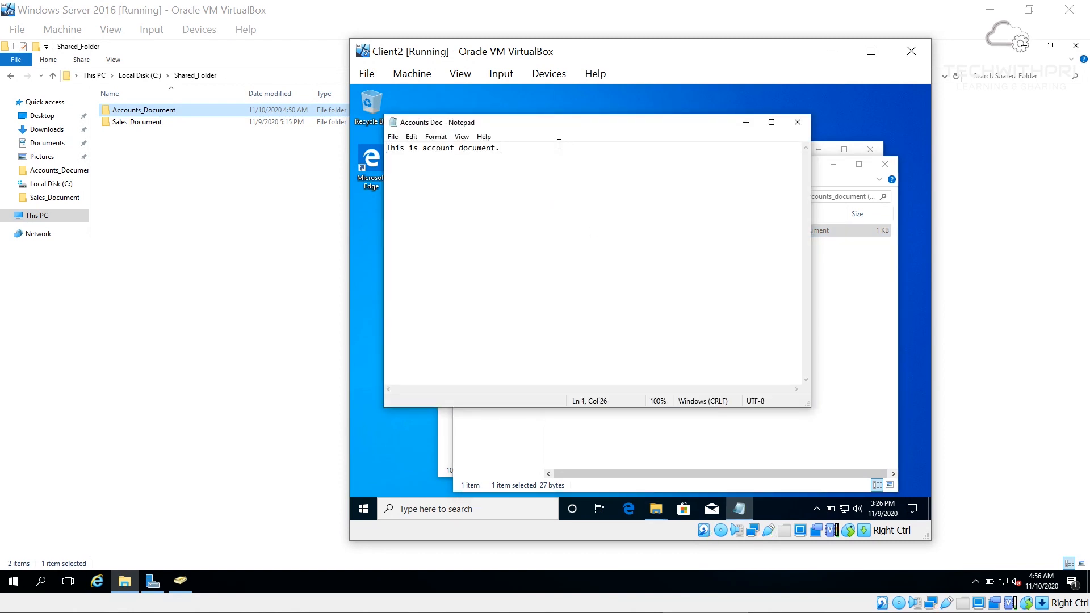
Add the line "This a message from" plus the signed-in user's first name to Accounts Doc, save it and close the file
key("Return")
type("This a messag")
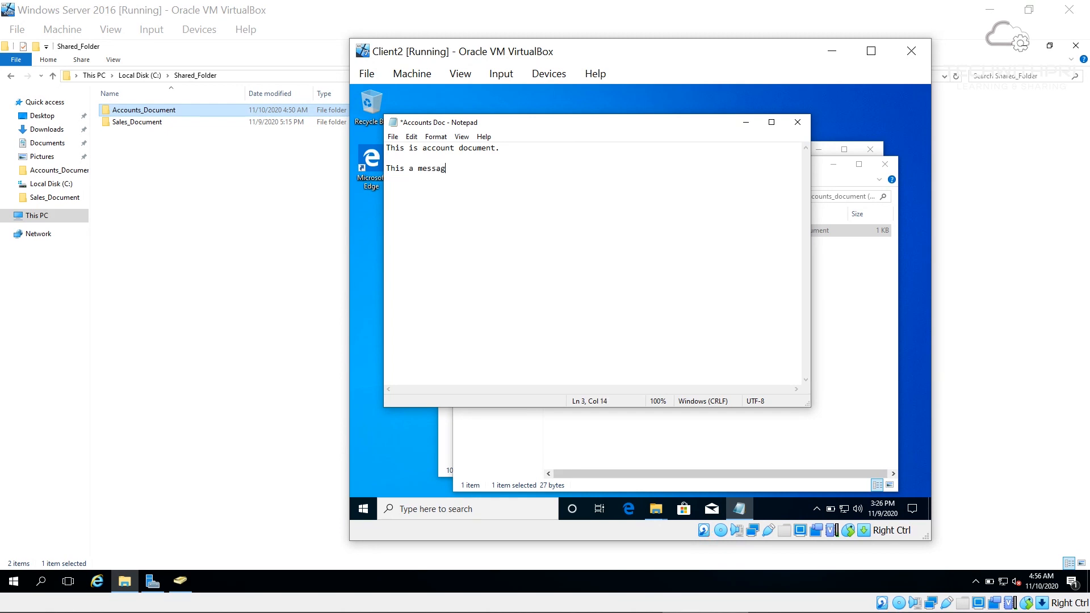
type("e from John.")
key("ctrl+s")
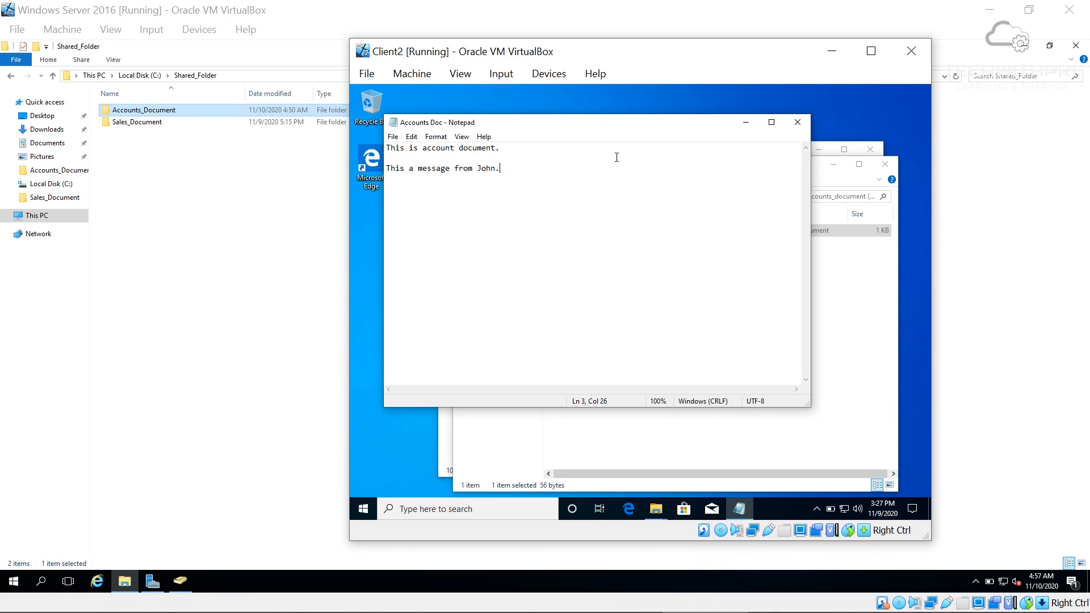
left_click(803, 122)
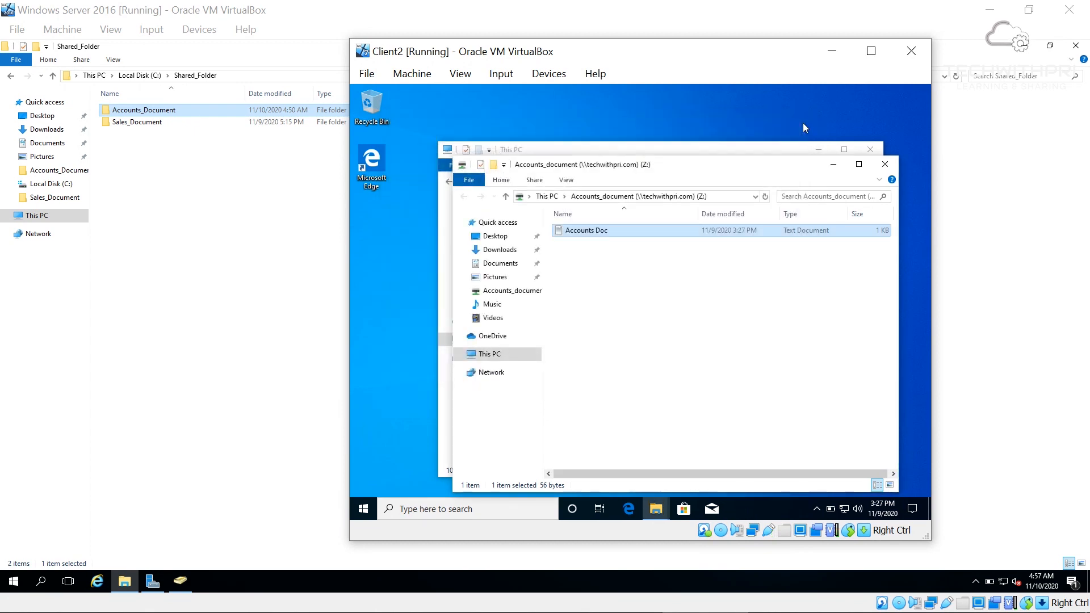
Create a new folder and a new text document on the mapped Accounts_document drive, keeping their default names
right_click(691, 285)
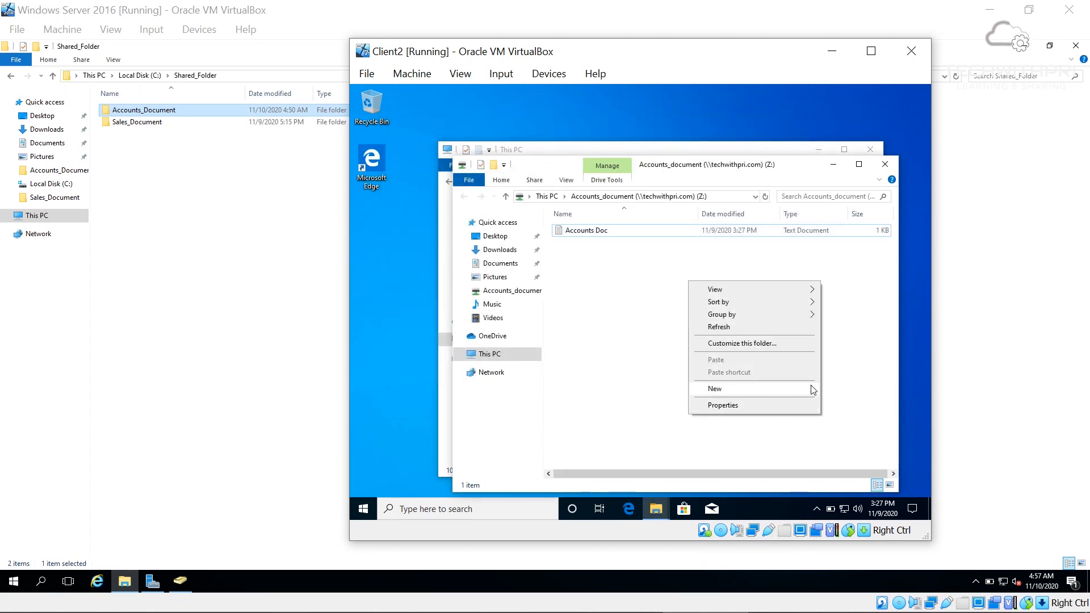
mouse_move(814, 390)
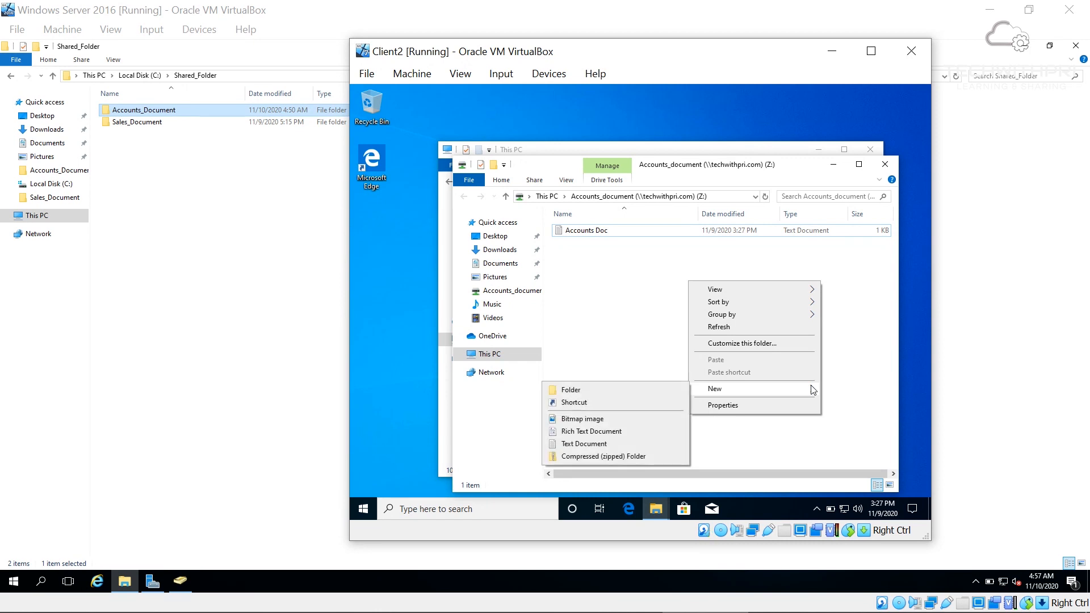
left_click(659, 394)
left_click(654, 364)
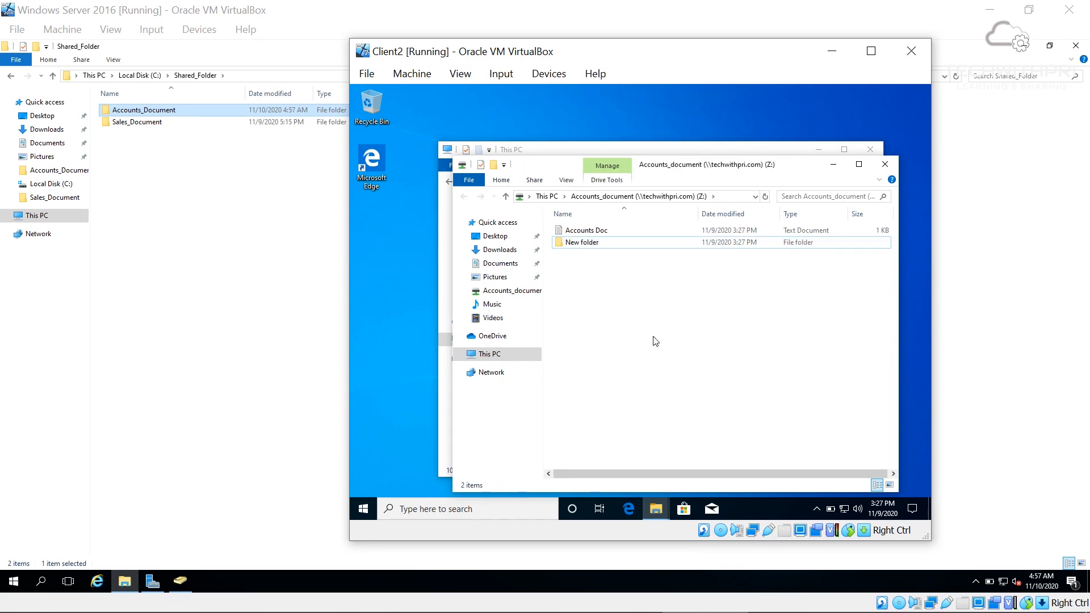
right_click(654, 337)
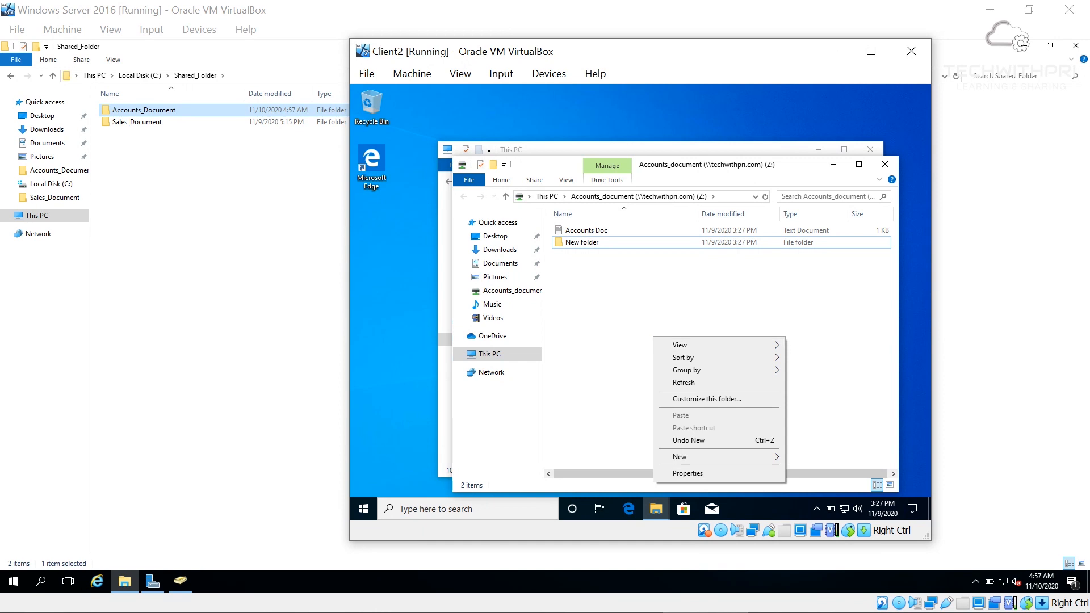
mouse_move(771, 459)
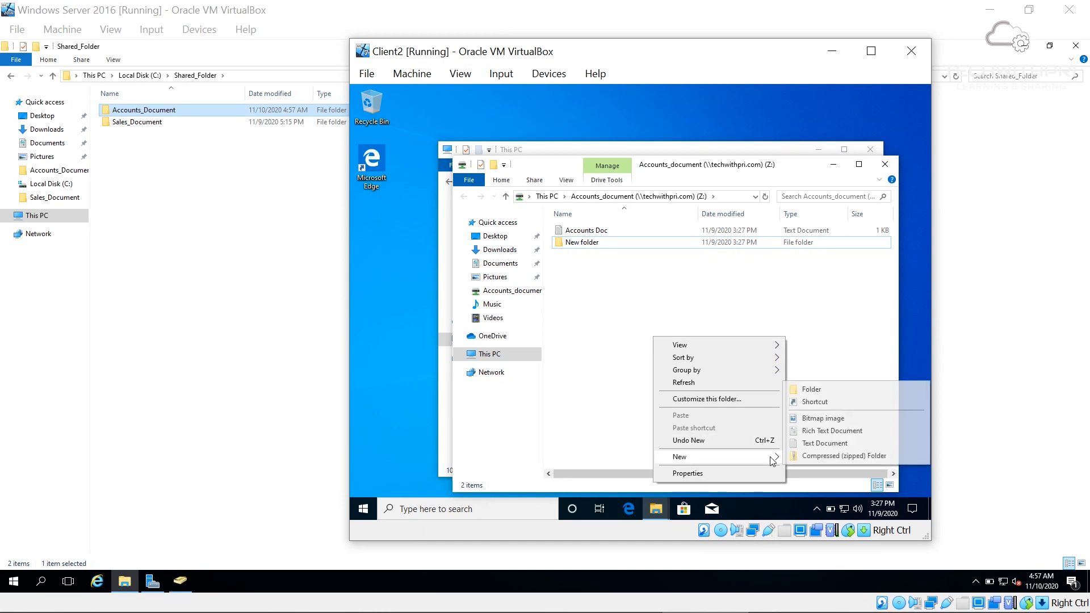
left_click(818, 444)
left_click(759, 365)
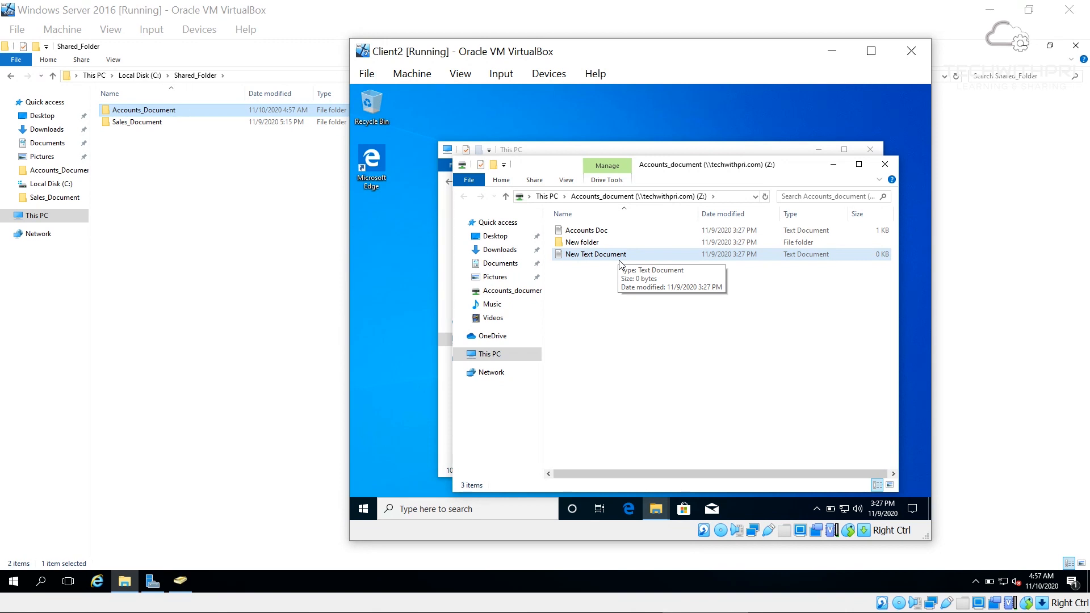
Close the open folder windows and sign in to Client2 as another user with that account's username and password
left_click(886, 164)
left_click(875, 151)
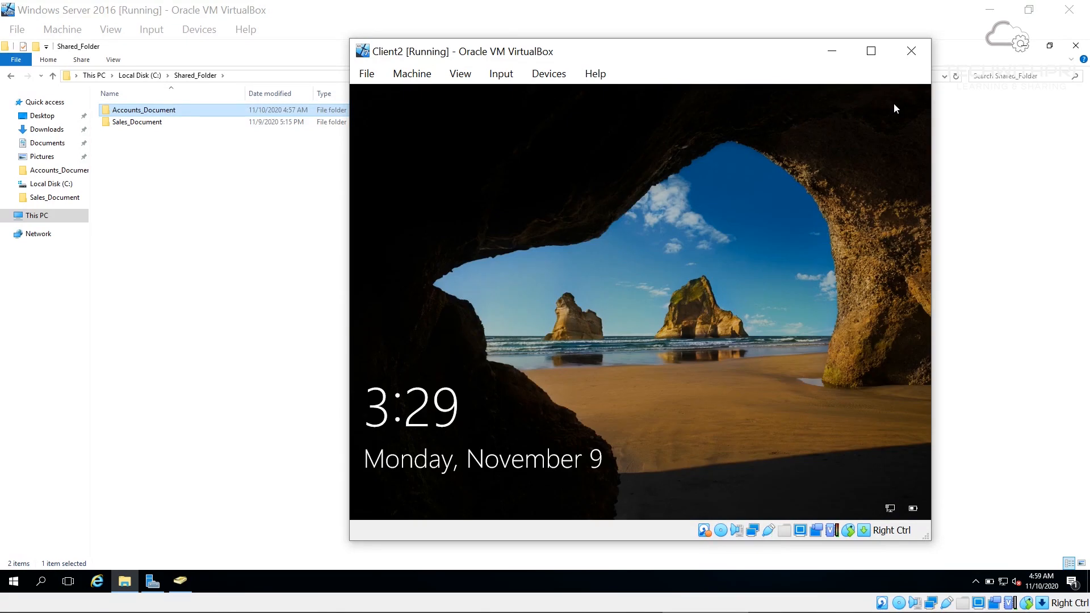
left_click(893, 104)
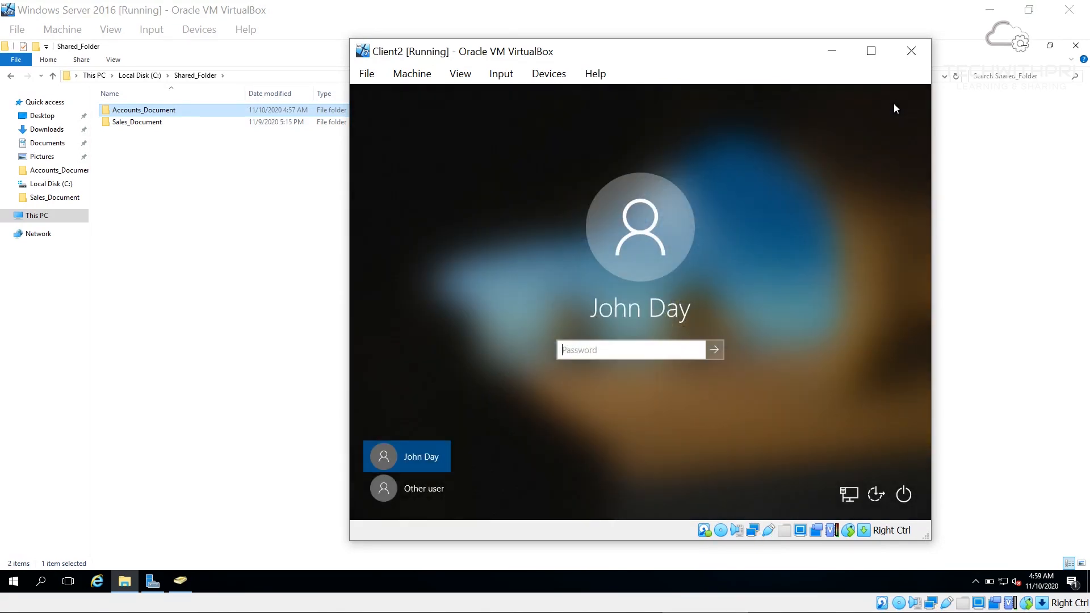
left_click(411, 487)
type("ross")
key("Tab")
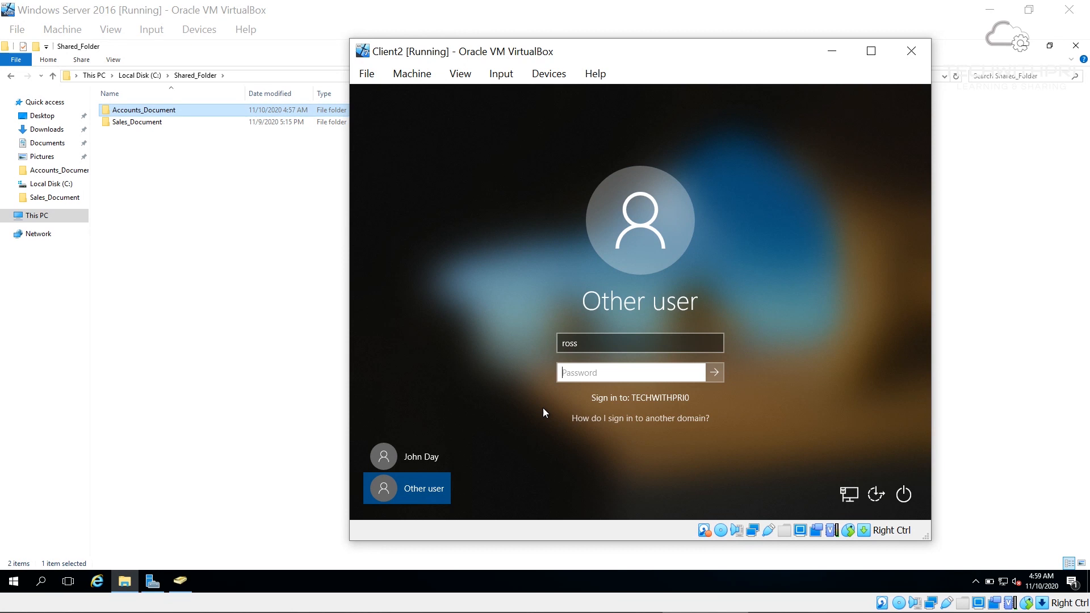
type("•••••••••••")
key("Return")
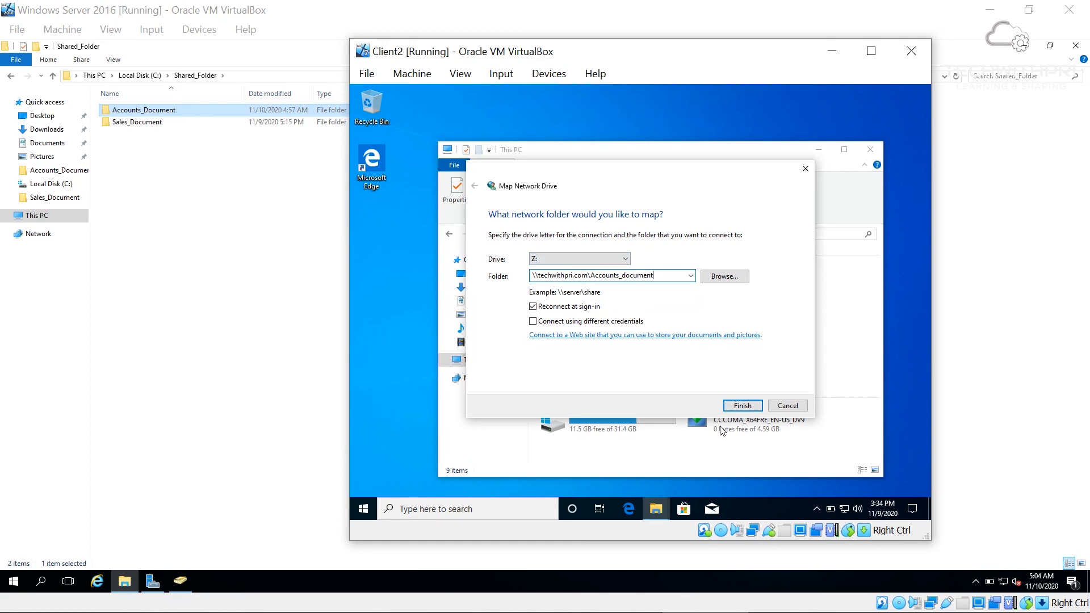
Finish mapping drive Z: to \\techwithpri.com\Accounts_document and open the Accounts Doc text file on it
left_click(741, 406)
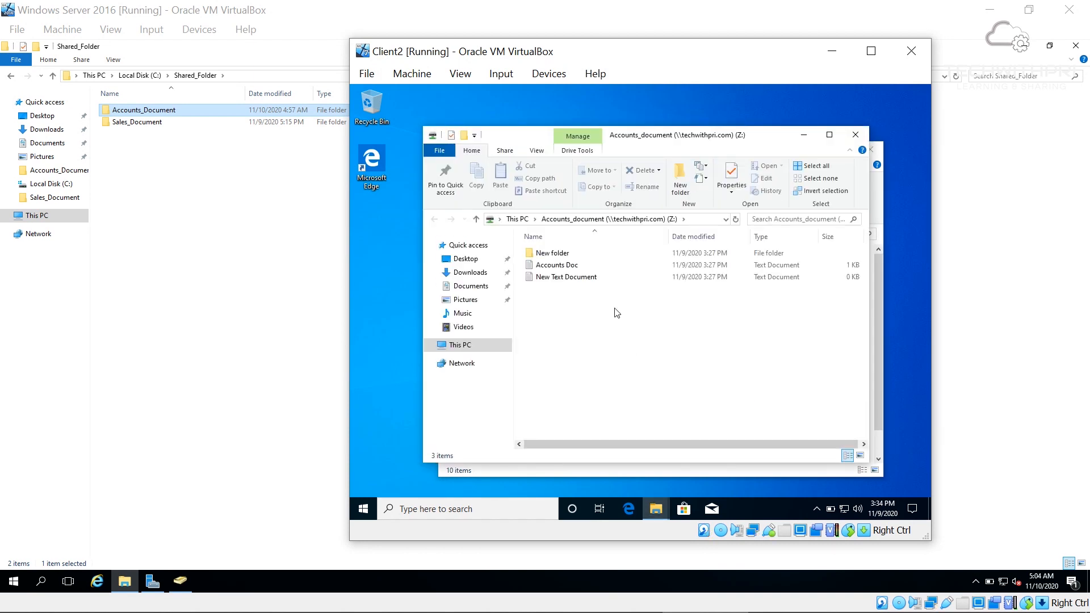
double_click(575, 263)
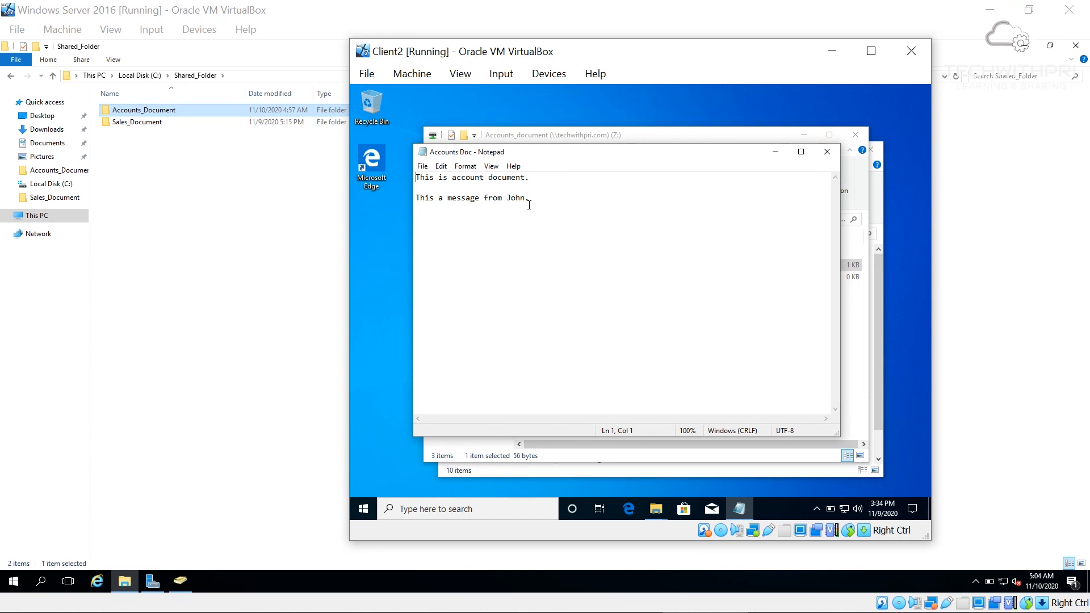
Try to add a short greeting line to Accounts Doc and save over the existing file, then close it without saving
left_click(531, 203)
key("Return")
key("Return")
type("Hey Ross here")
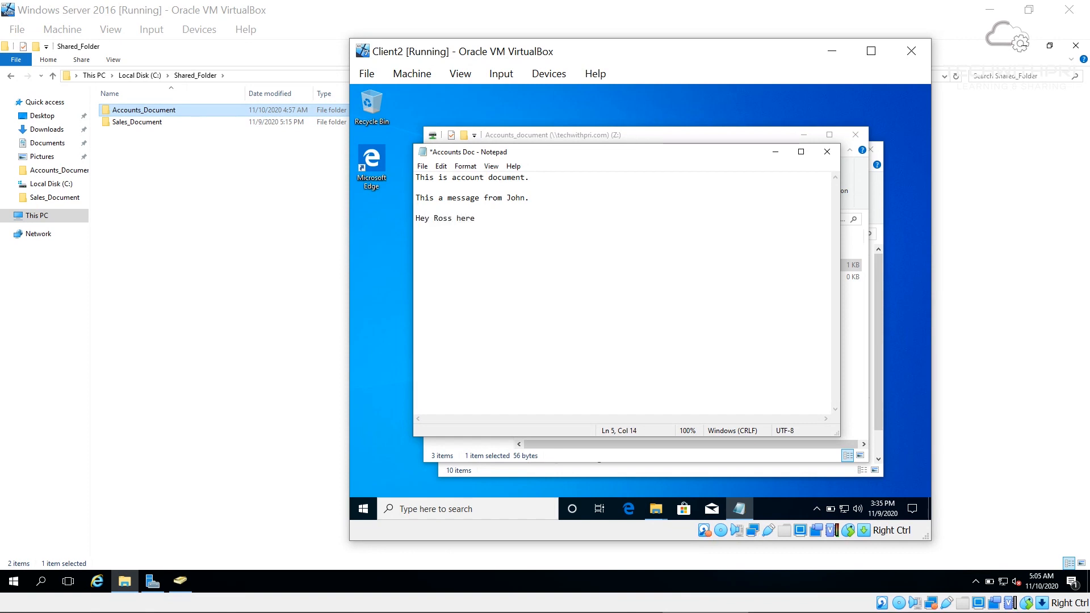
key("ctrl+s")
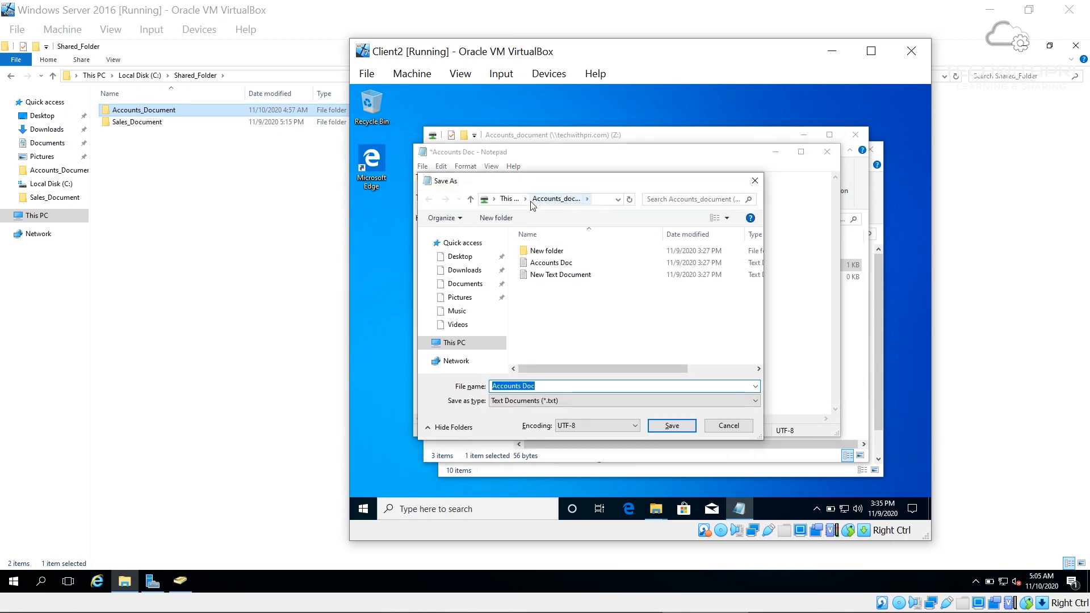
left_click(656, 424)
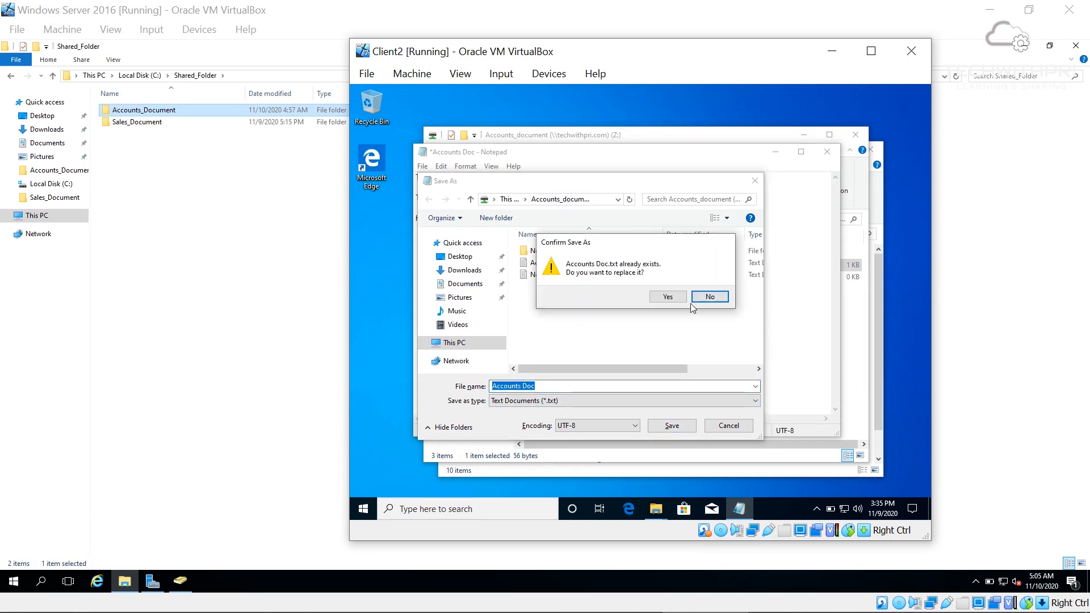
left_click(668, 297)
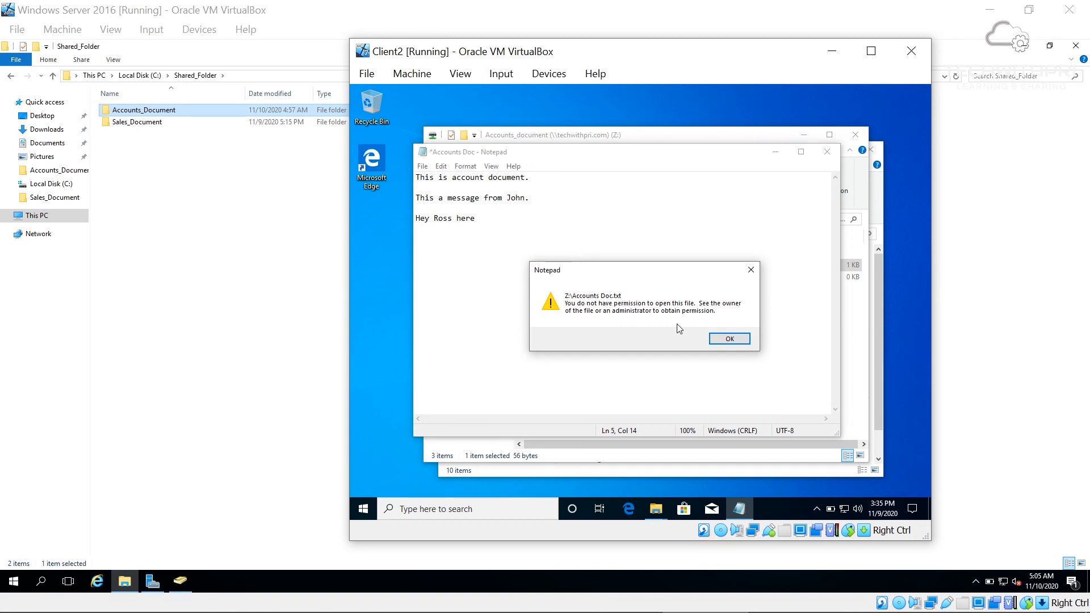
left_click(710, 340)
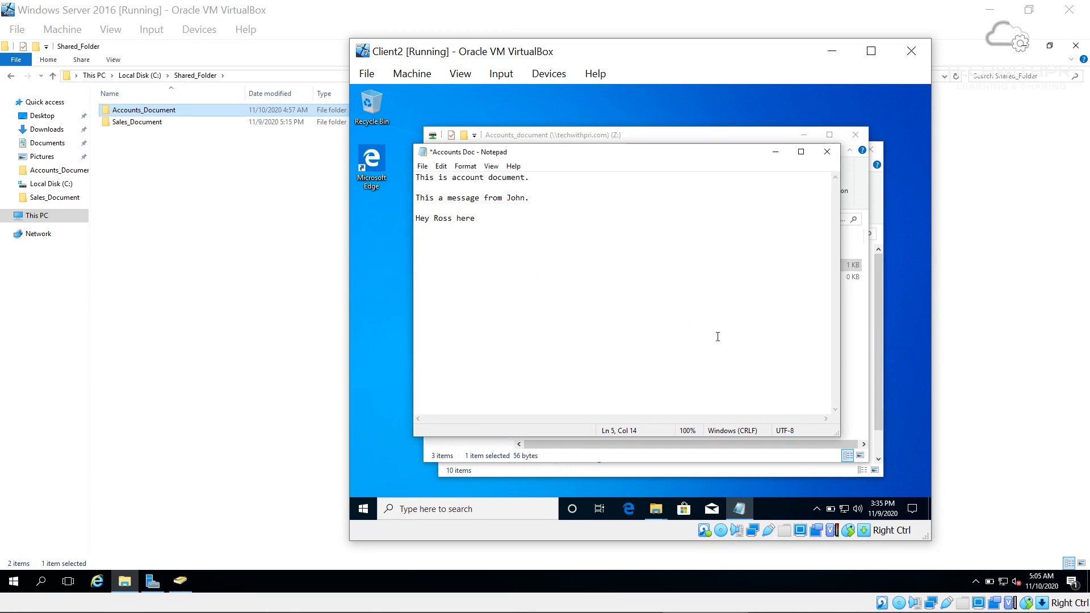
left_click(828, 150)
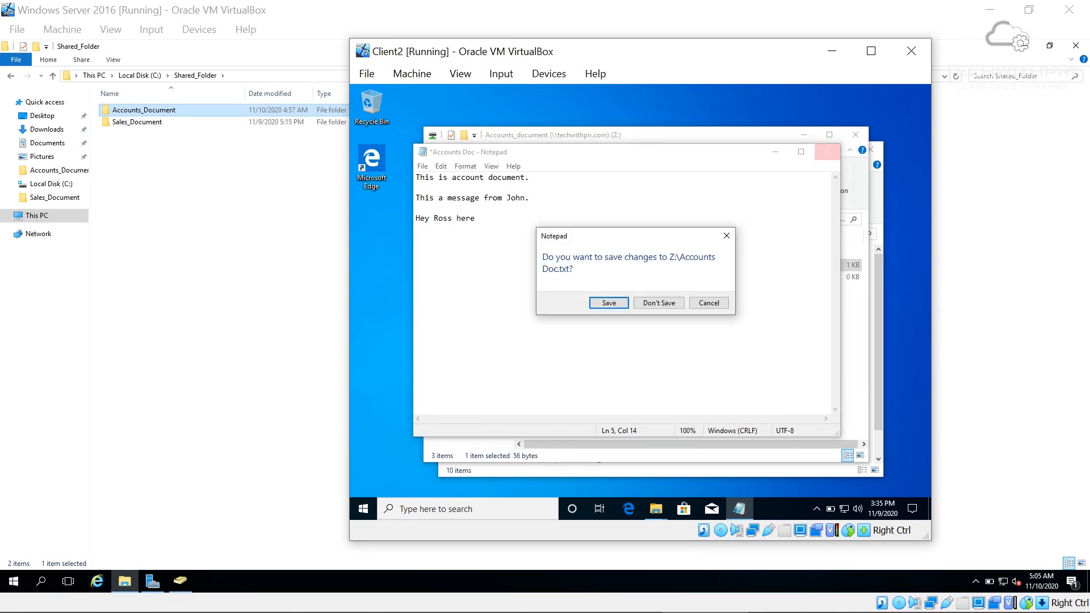
left_click(643, 305)
Try to create a new text document on the mapped Accounts_document drive and cancel the operation
right_click(617, 310)
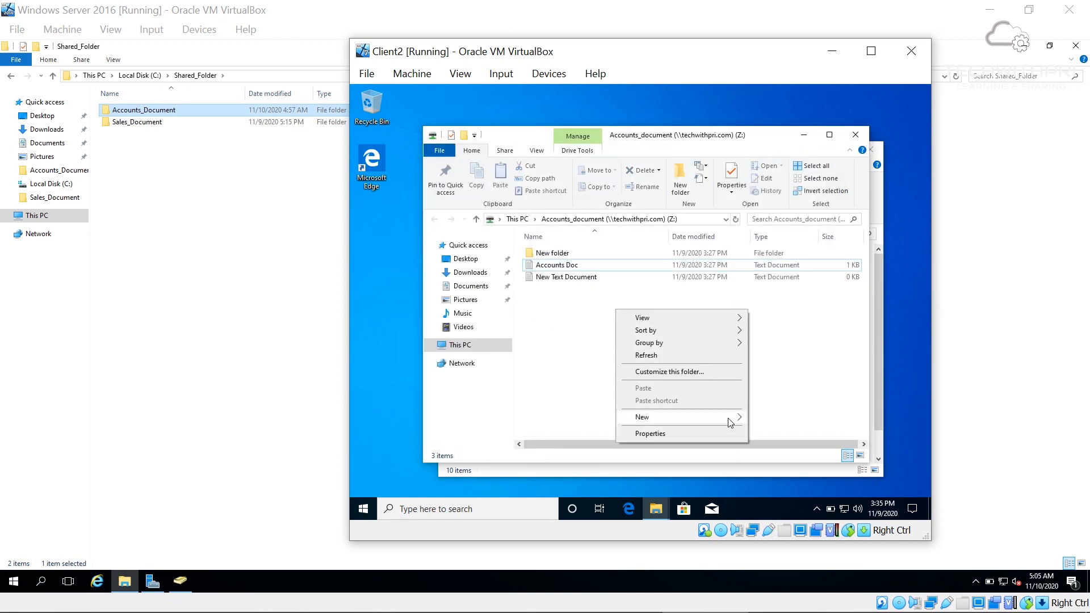
mouse_move(731, 422)
left_click(756, 415)
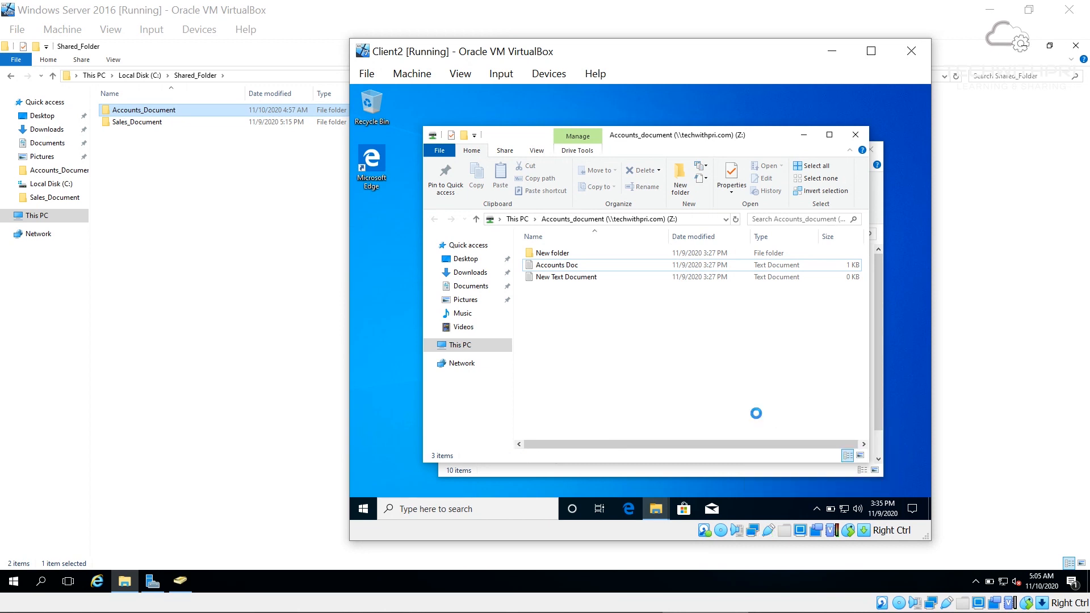
left_click(739, 342)
right_click(738, 345)
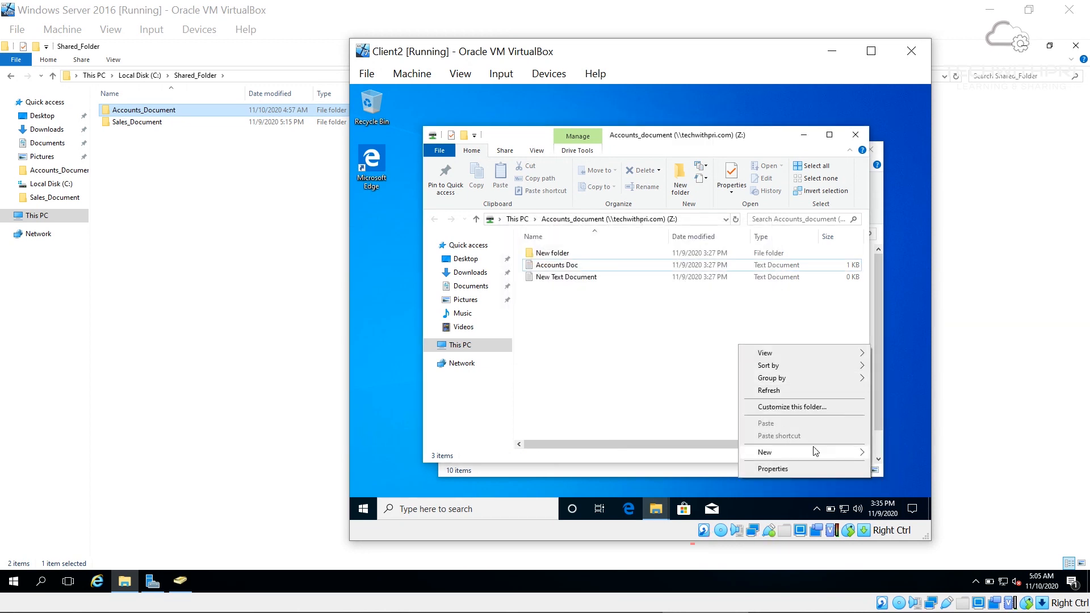
mouse_move(816, 452)
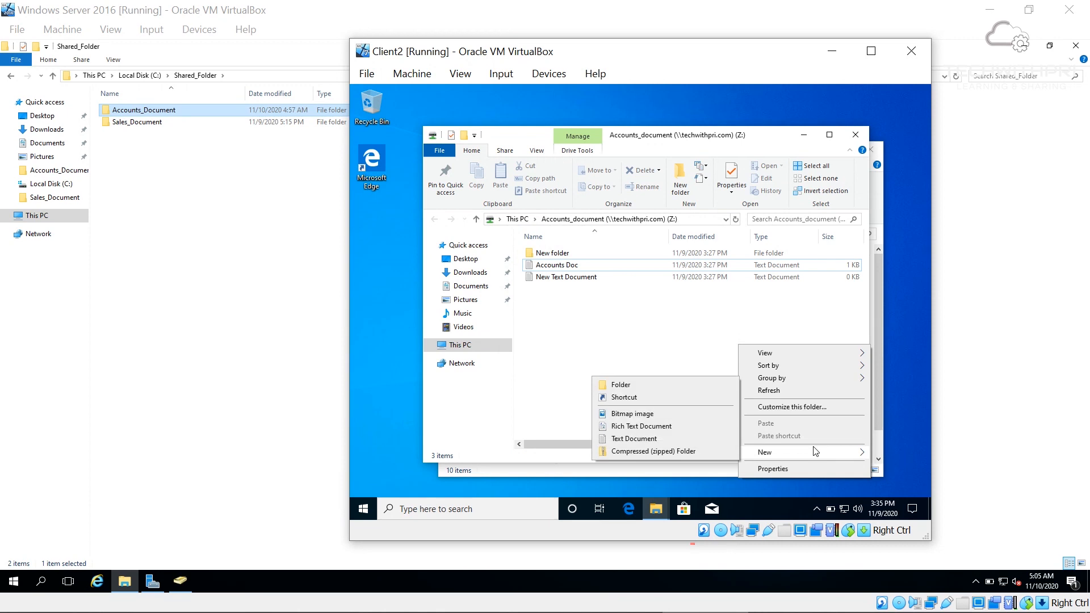
left_click(680, 434)
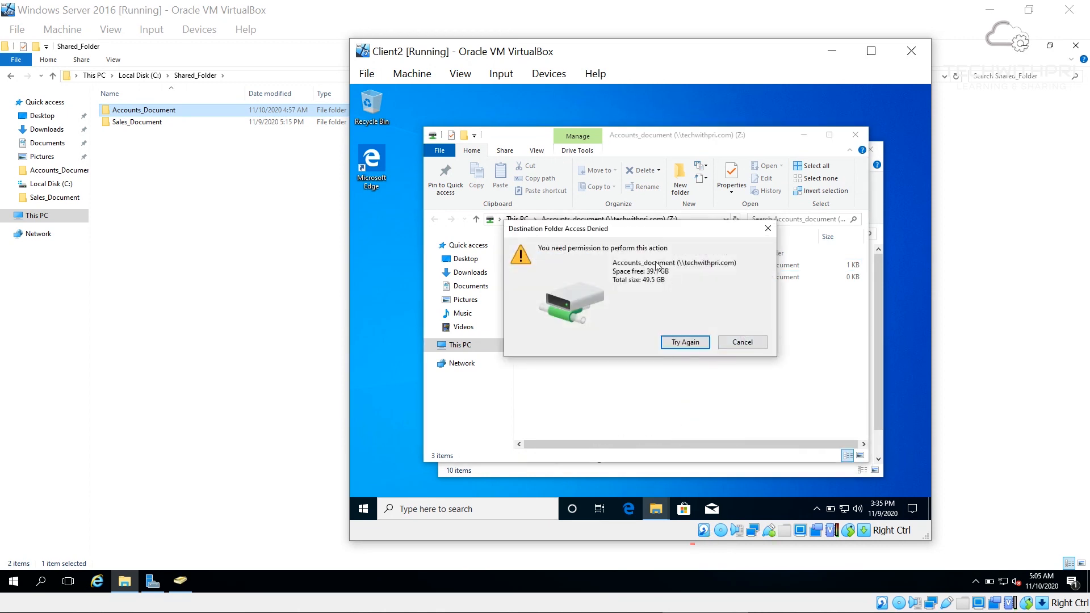
left_click(745, 341)
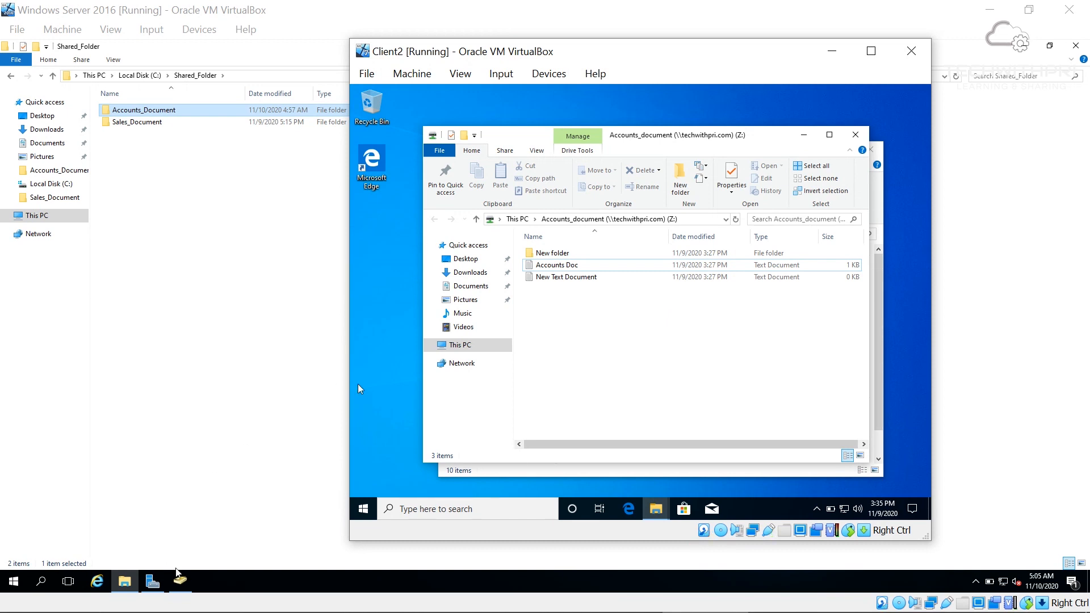
Switch to Active Directory Users and Computers on the server and check the members of Accounts_group_read, Accounts_Group_Modify and Accounts Group
left_click(180, 580)
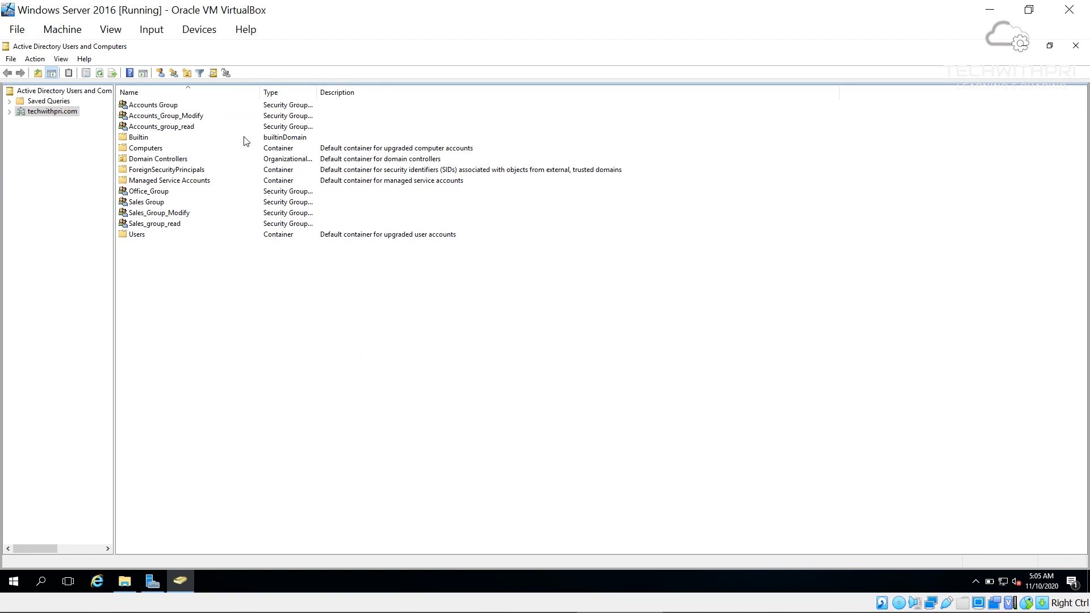
double_click(218, 128)
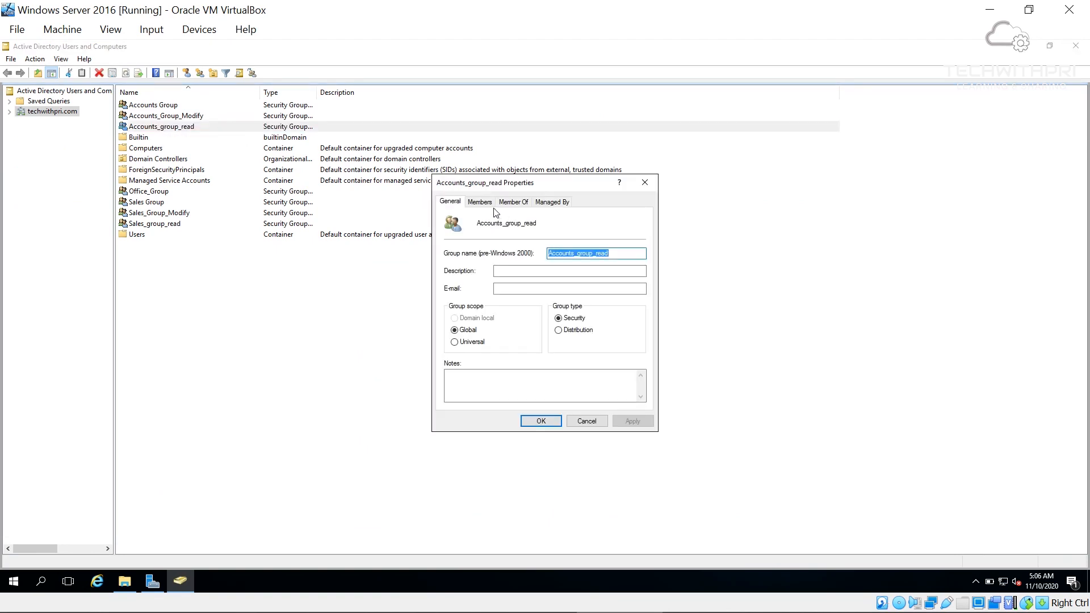
left_click(490, 205)
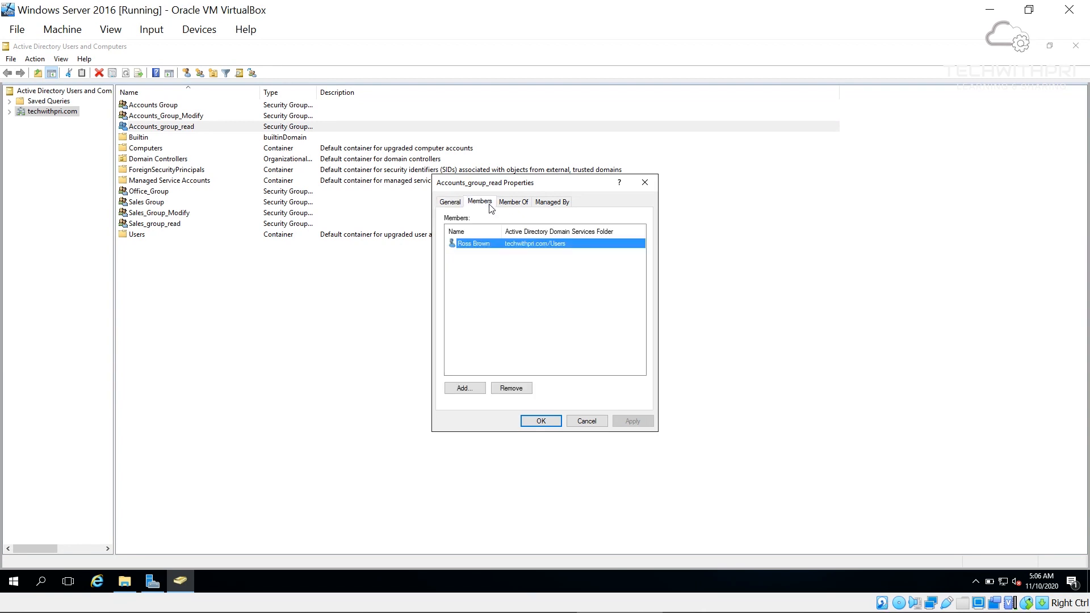
left_click(643, 183)
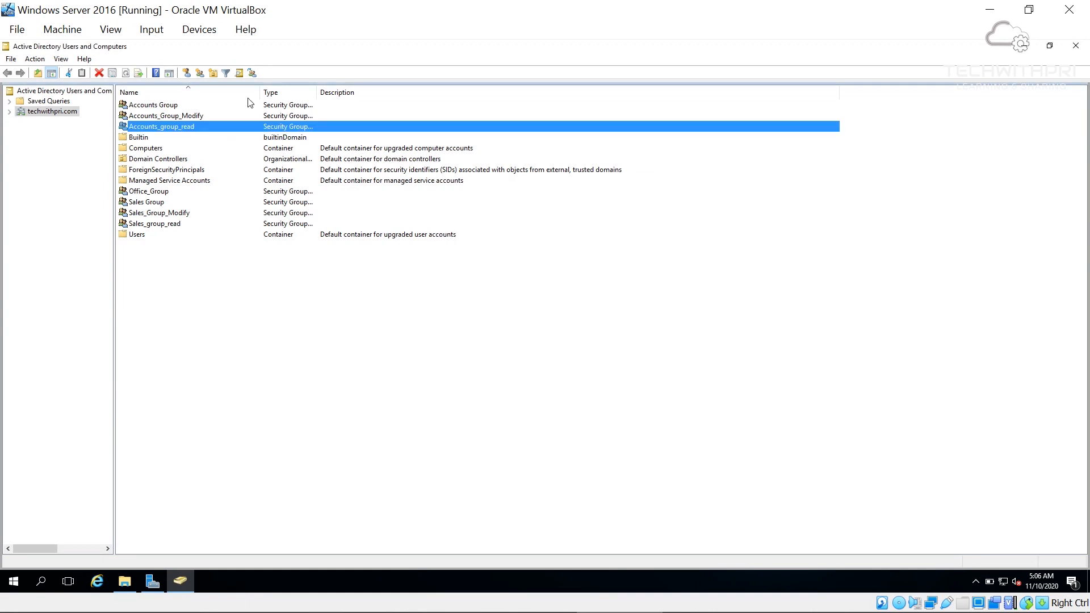
double_click(172, 117)
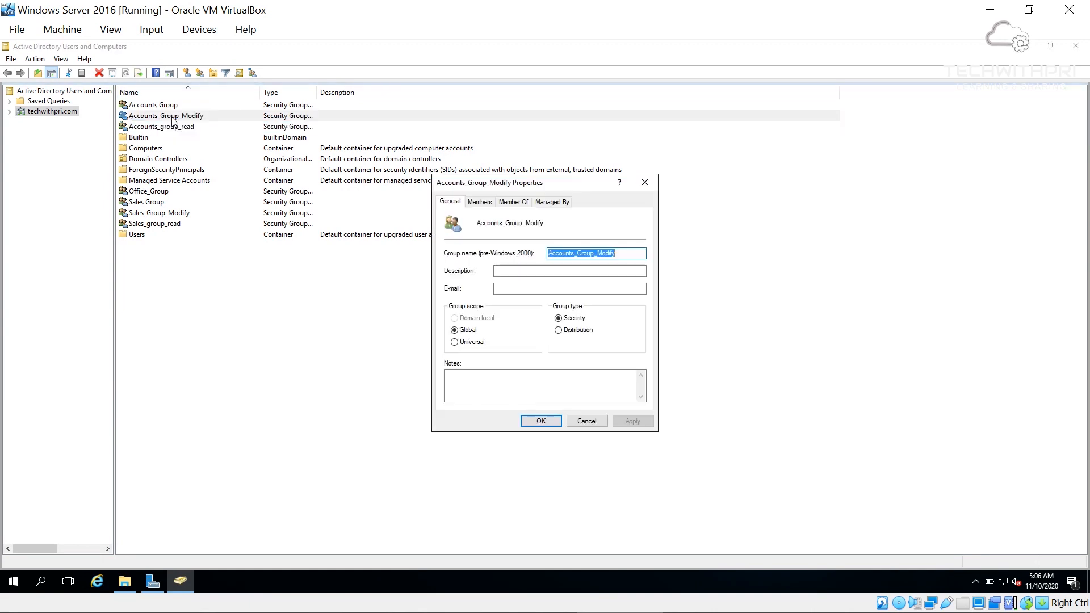
left_click(529, 204)
left_click(493, 203)
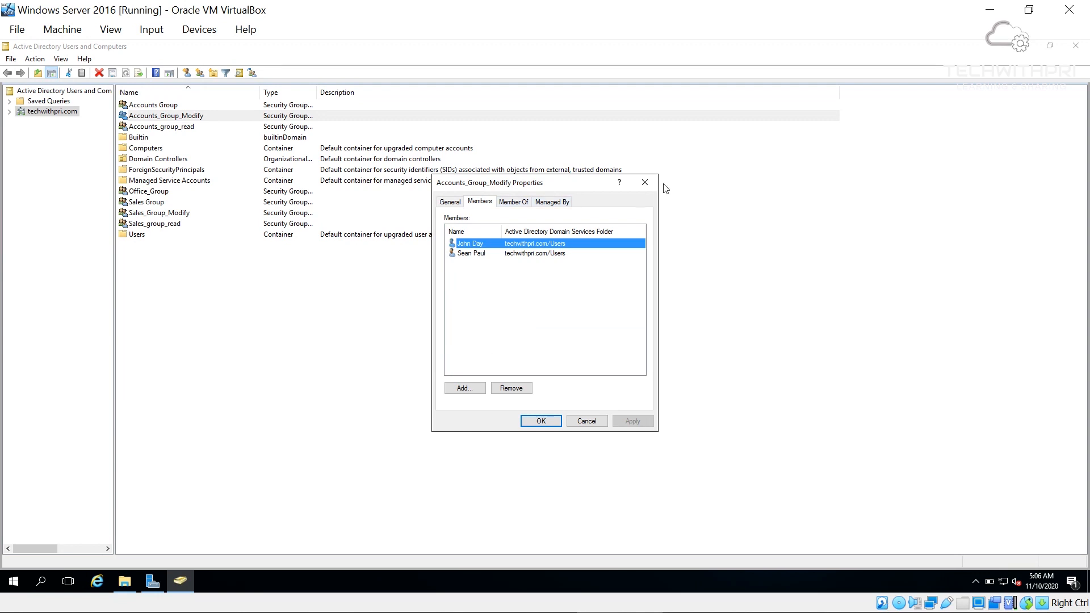
left_click(645, 183)
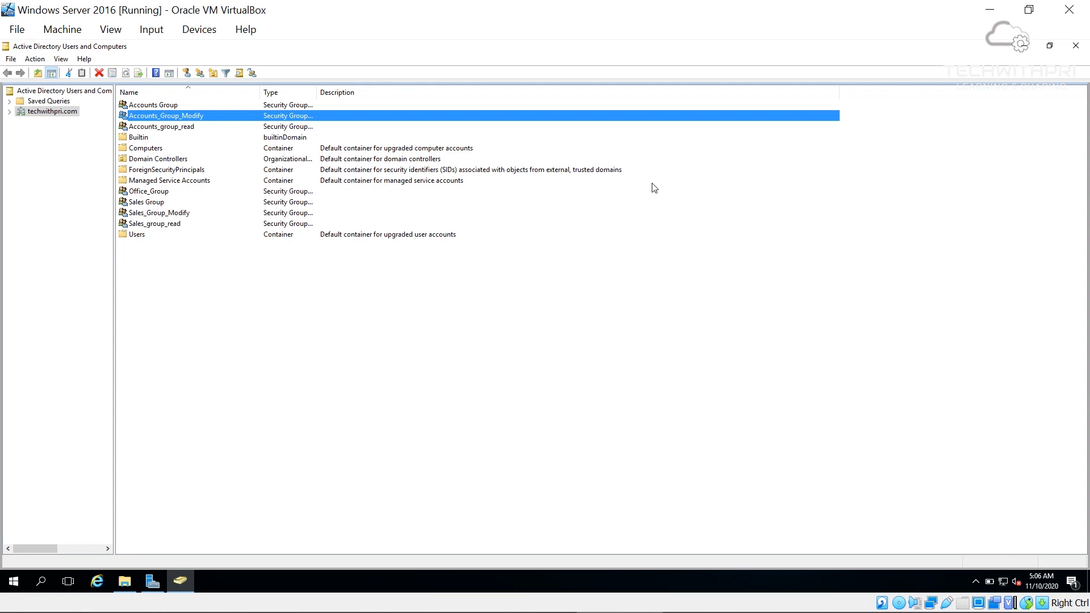
double_click(246, 105)
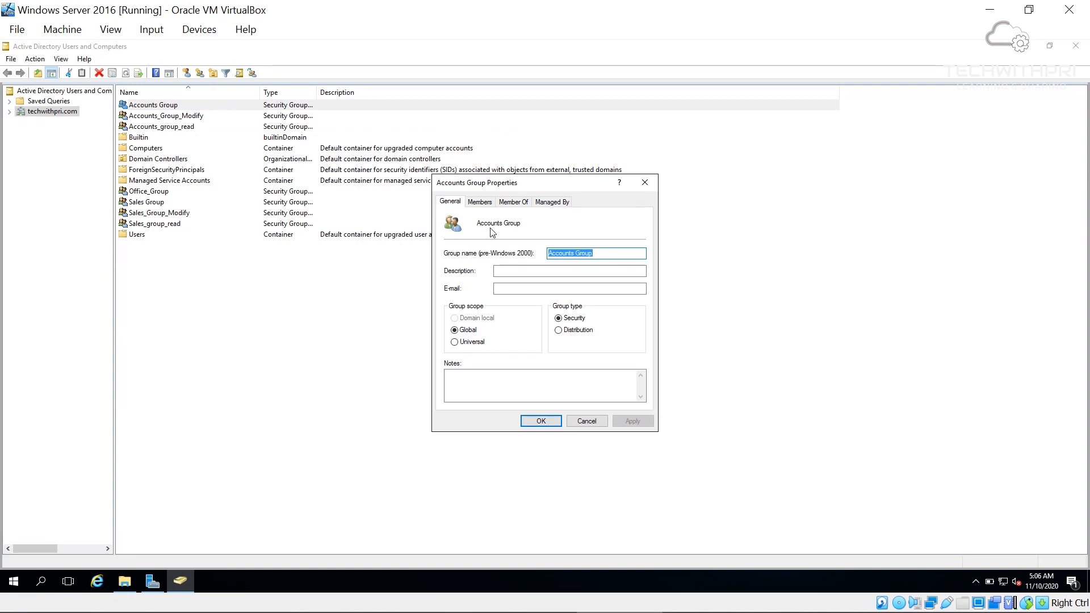
left_click(486, 203)
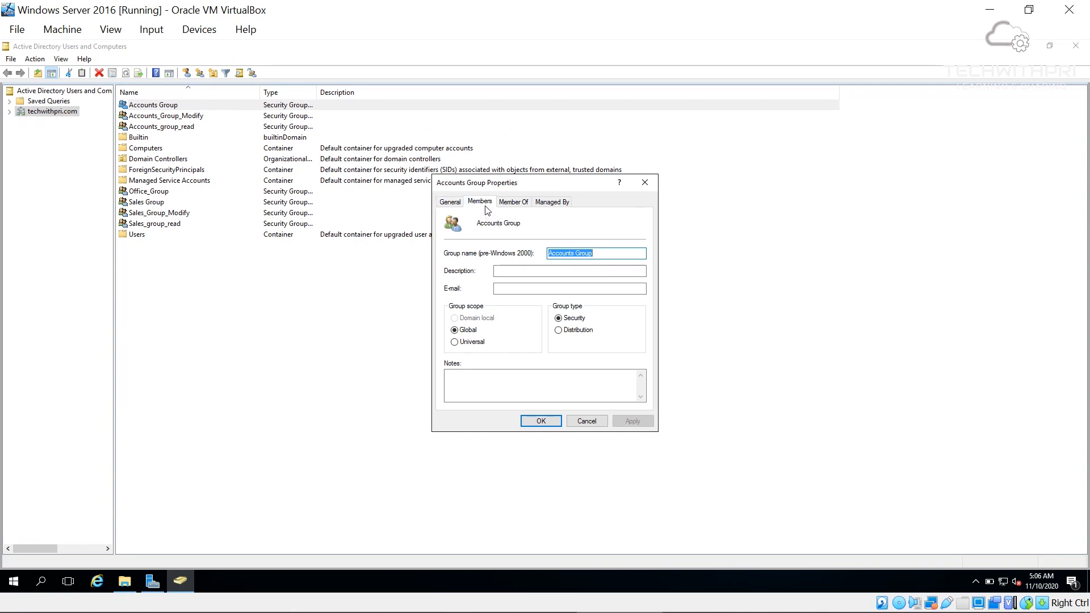
left_click(646, 182)
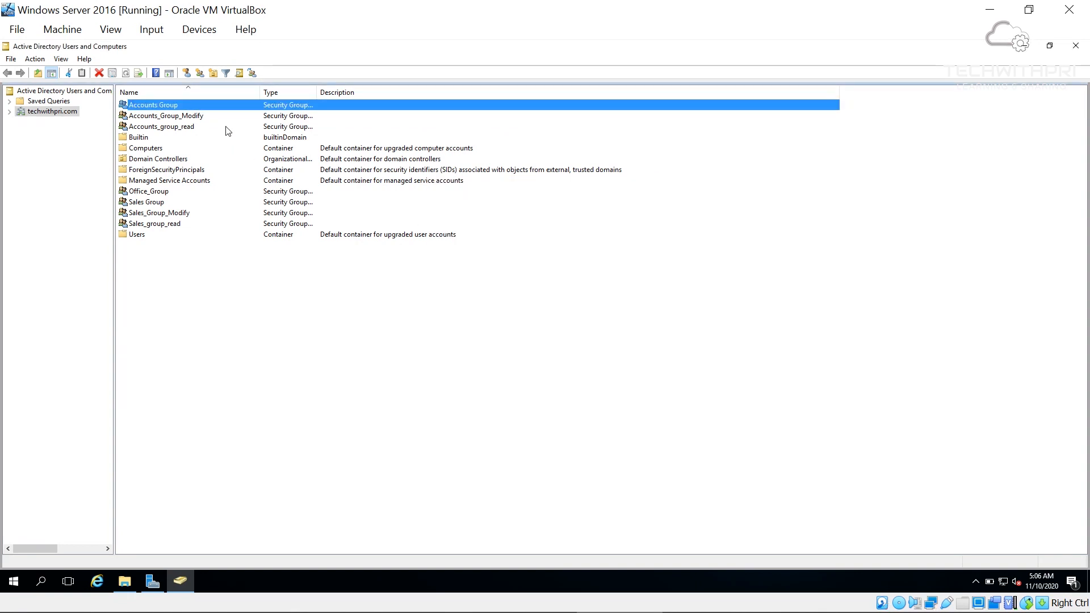